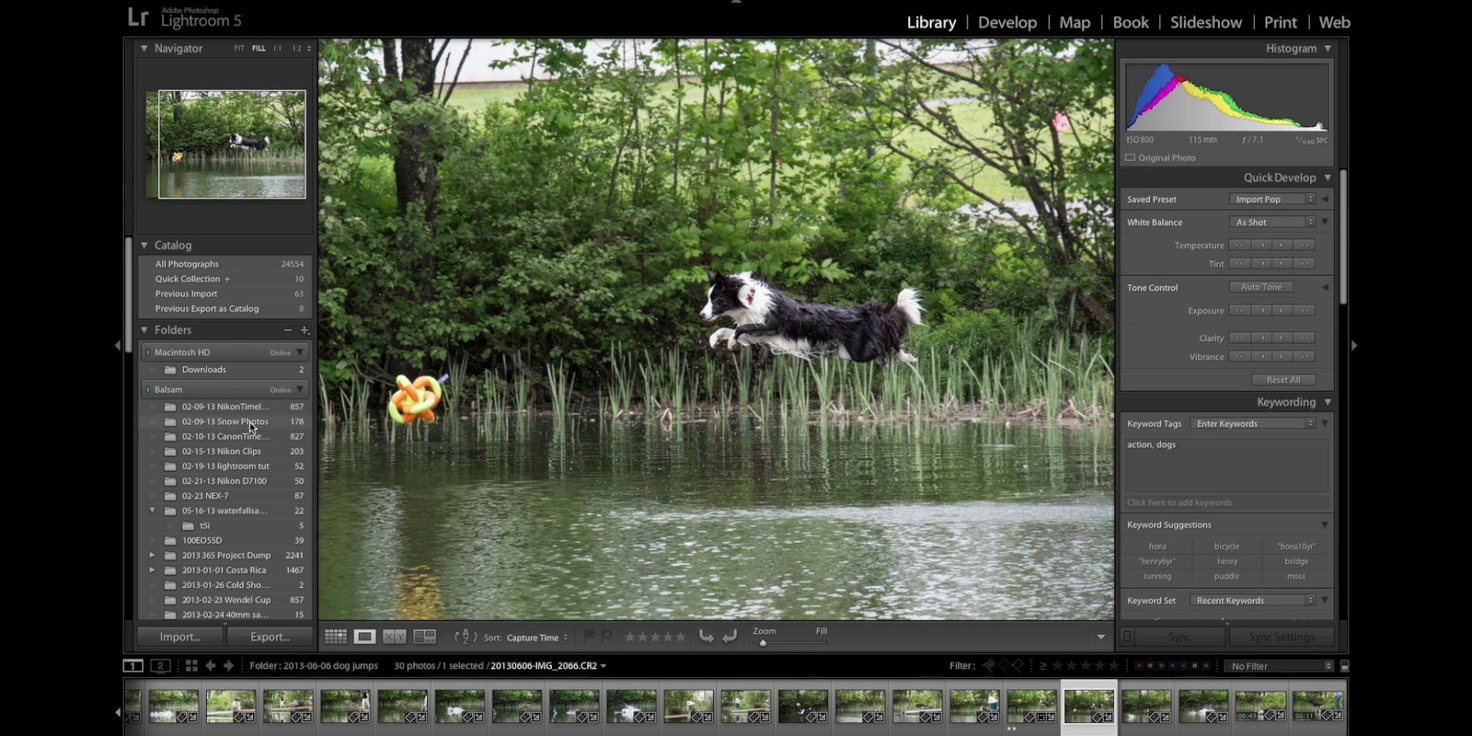
Look through the catalog's folder list on the Balsam drive, including the 2013-06-06 dog jumps folder
scroll(250, 434, "down", 3)
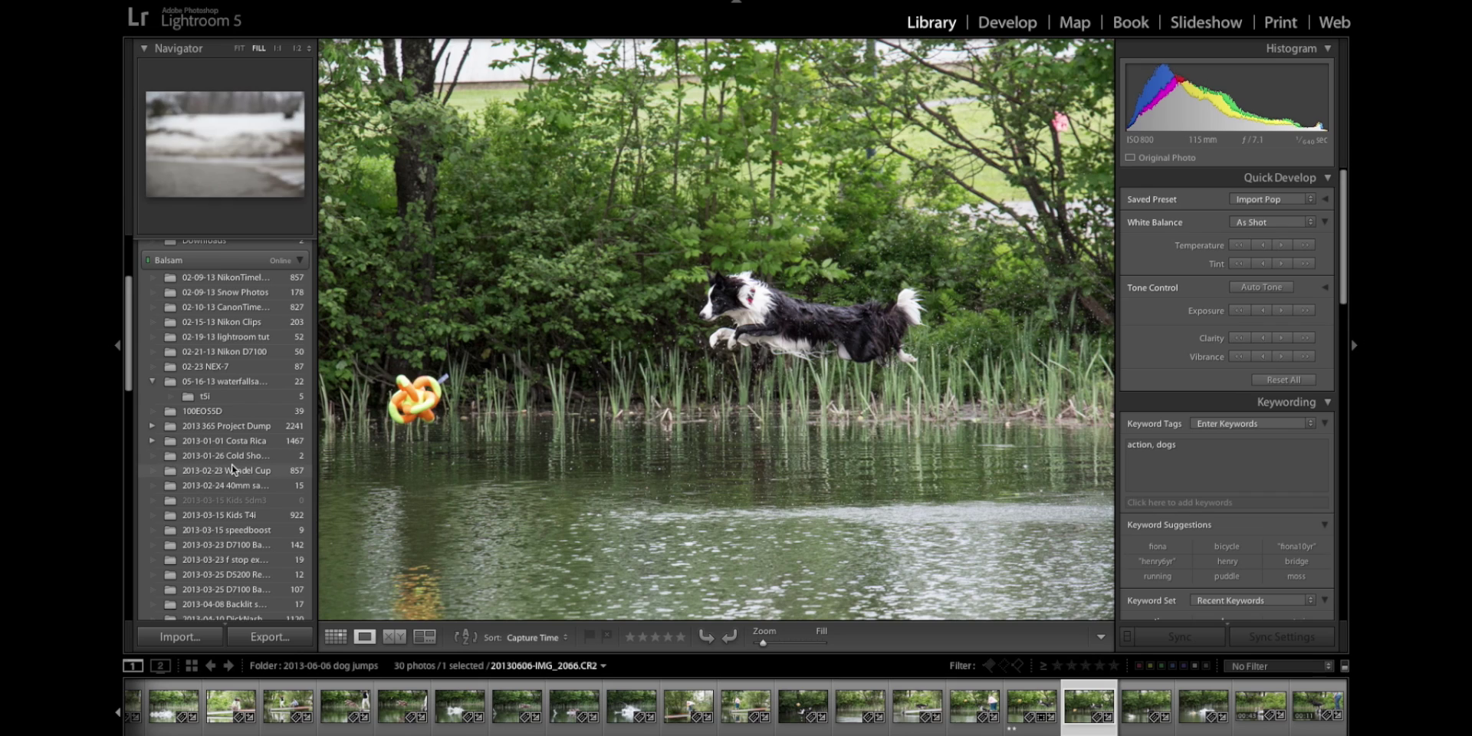
scroll(231, 465, "down", 5)
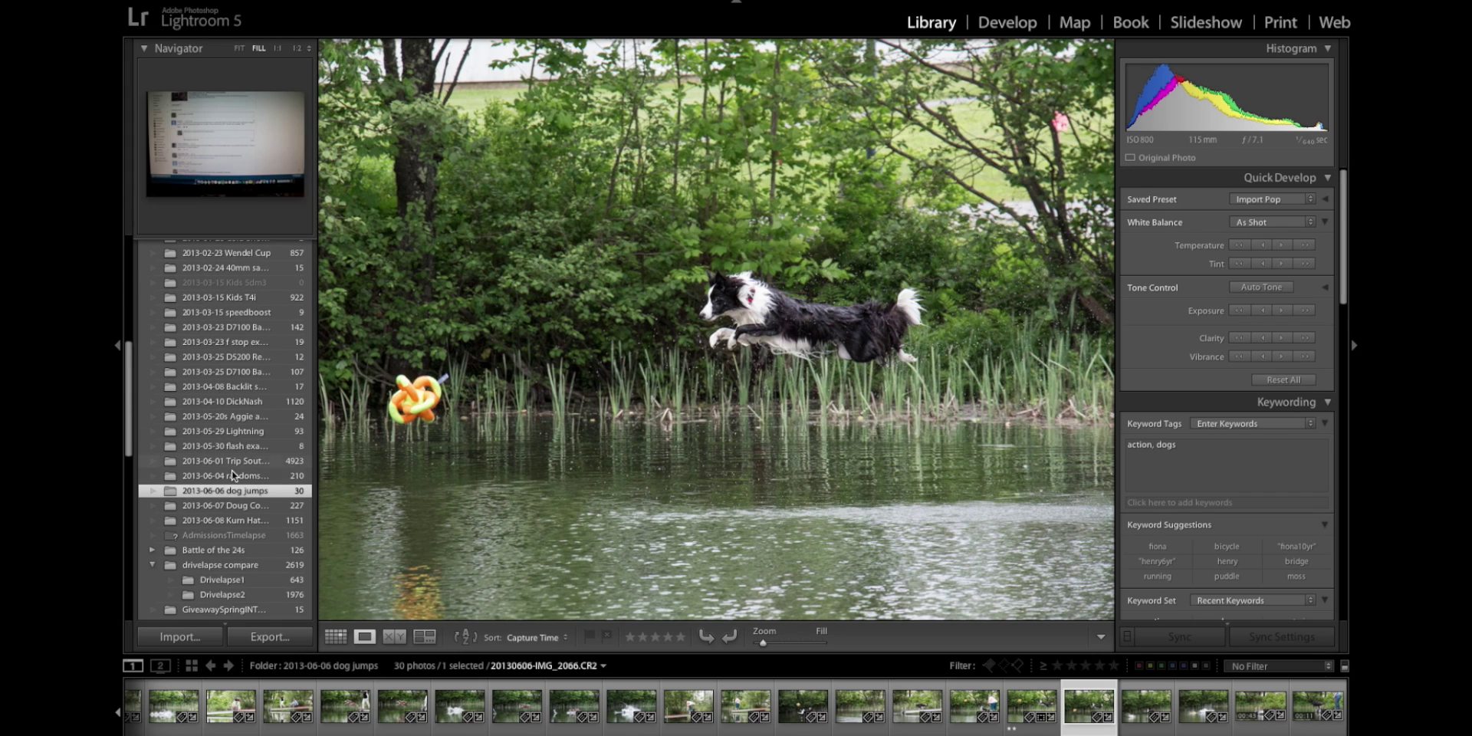
scroll(232, 475, "down", 1)
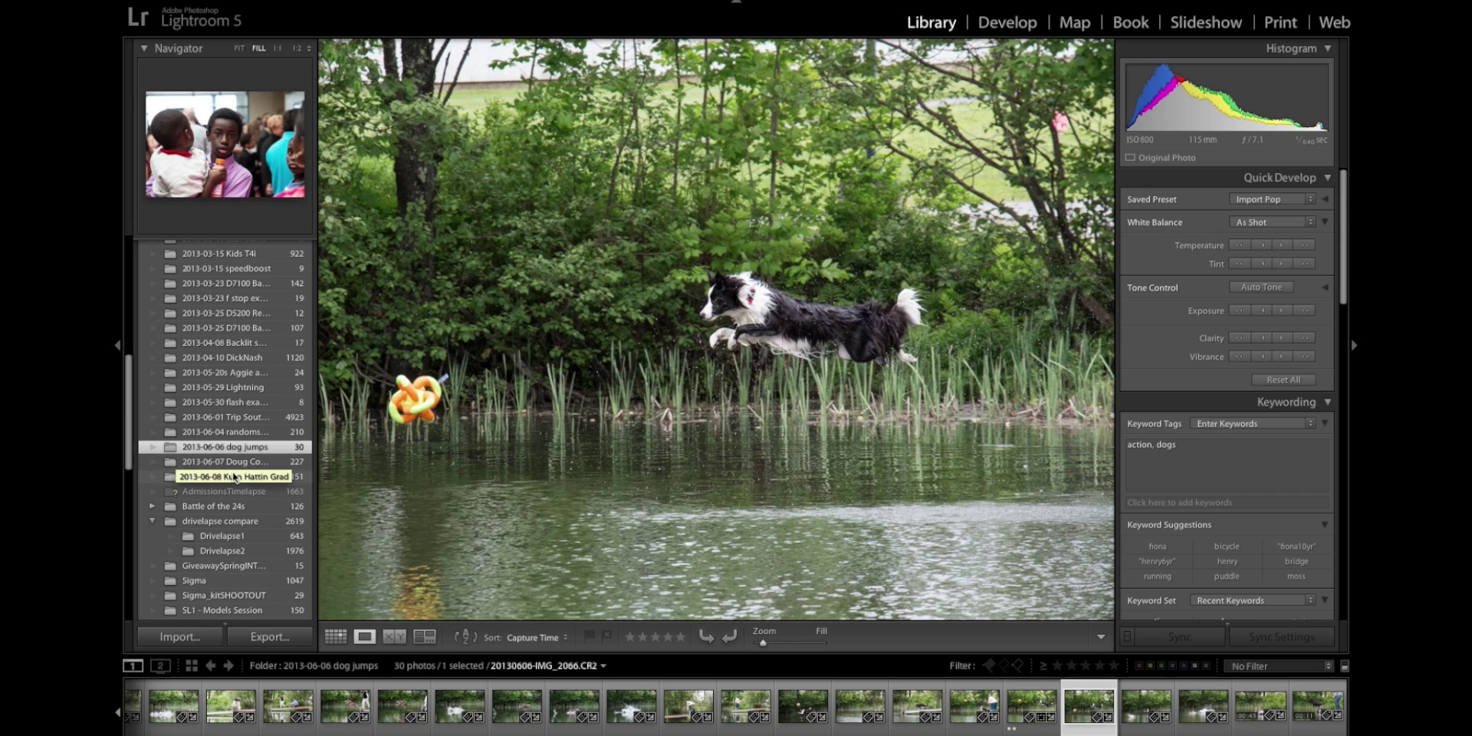
scroll(234, 469, "up", 5)
scroll(244, 448, "up", 4)
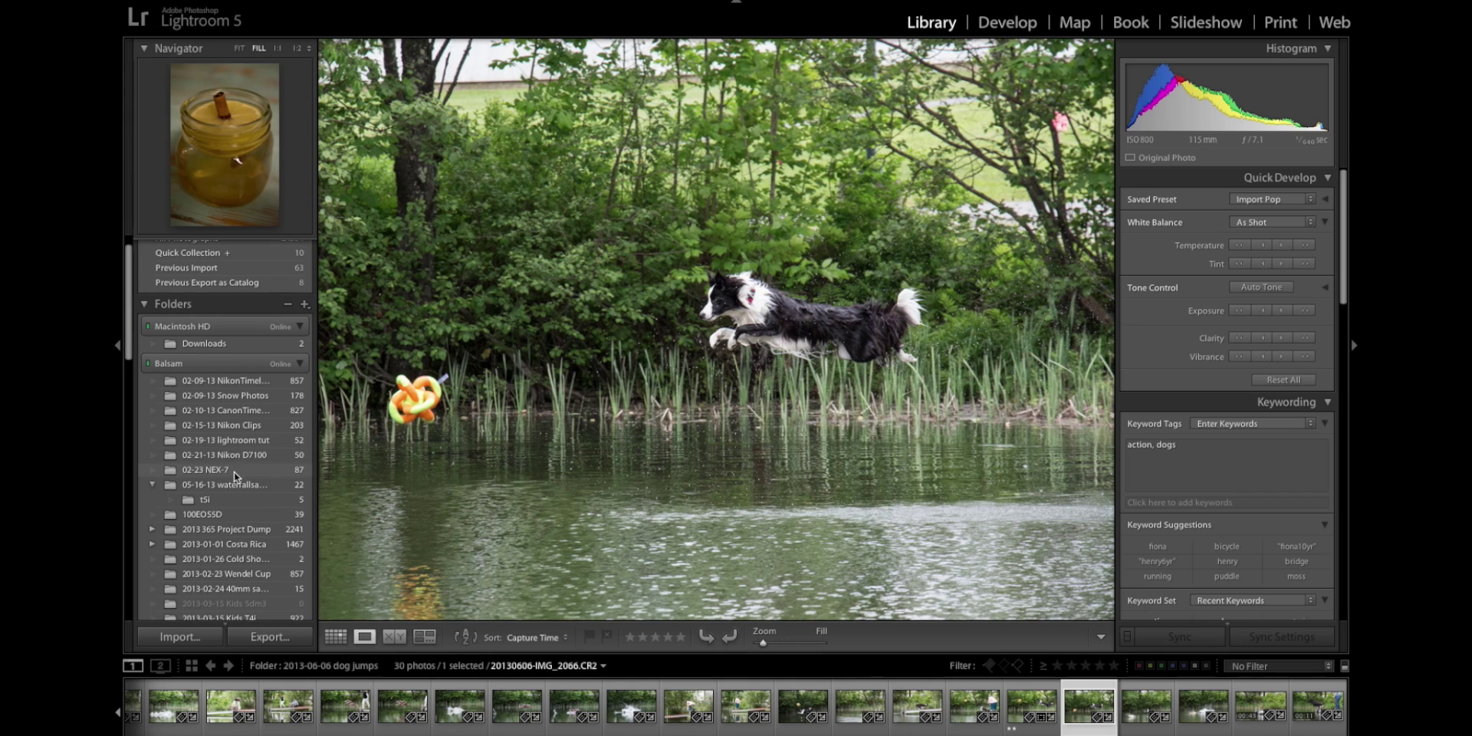
scroll(234, 474, "down", 2)
scroll(234, 476, "down", 2)
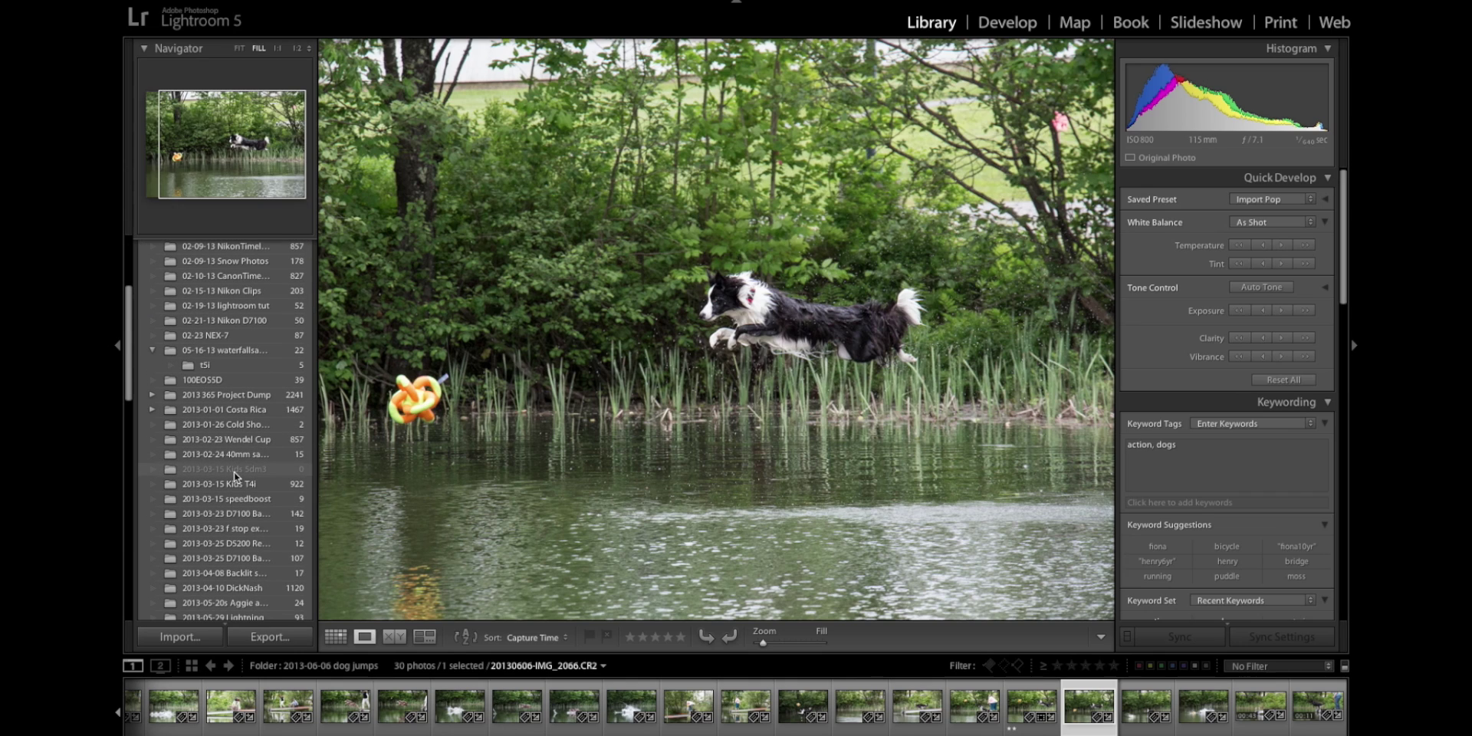
scroll(234, 476, "down", 2)
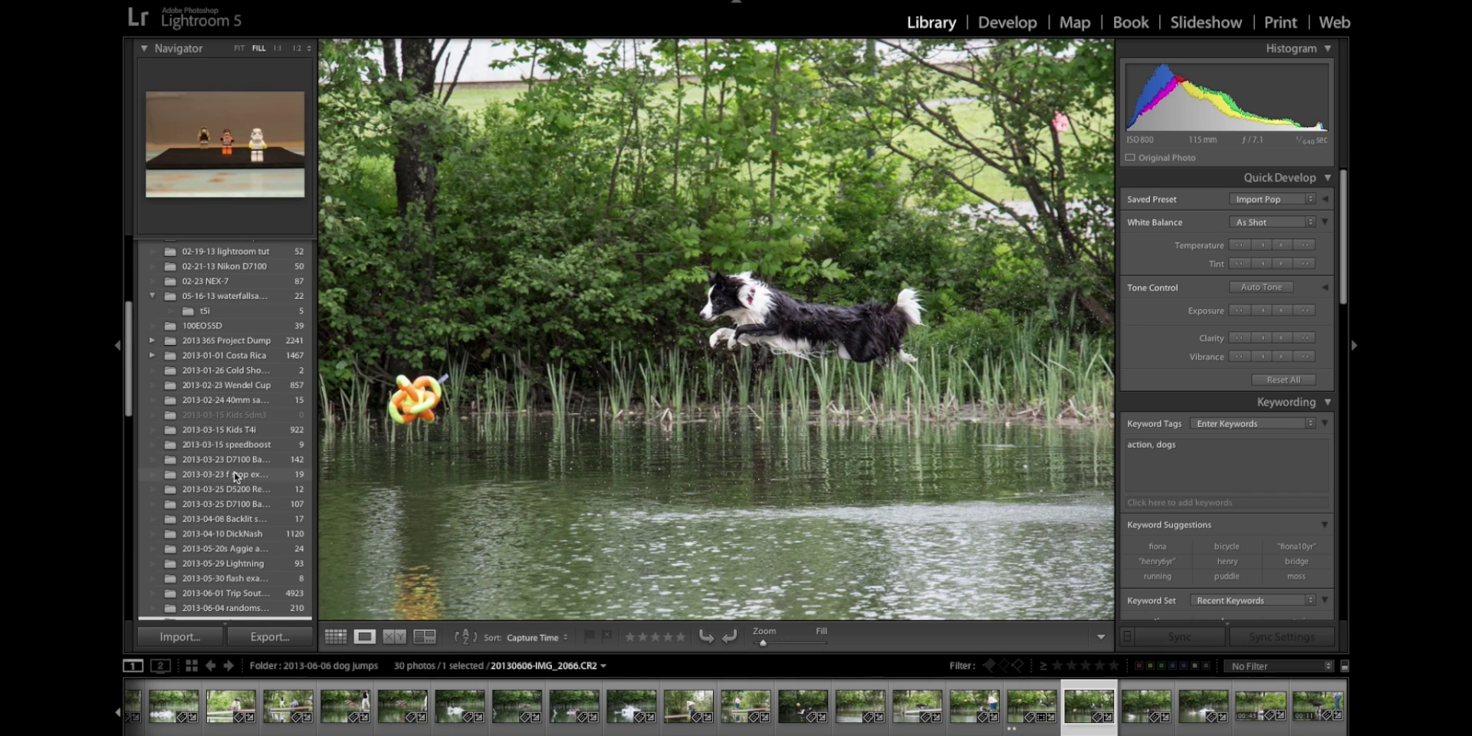
scroll(236, 476, "down", 3)
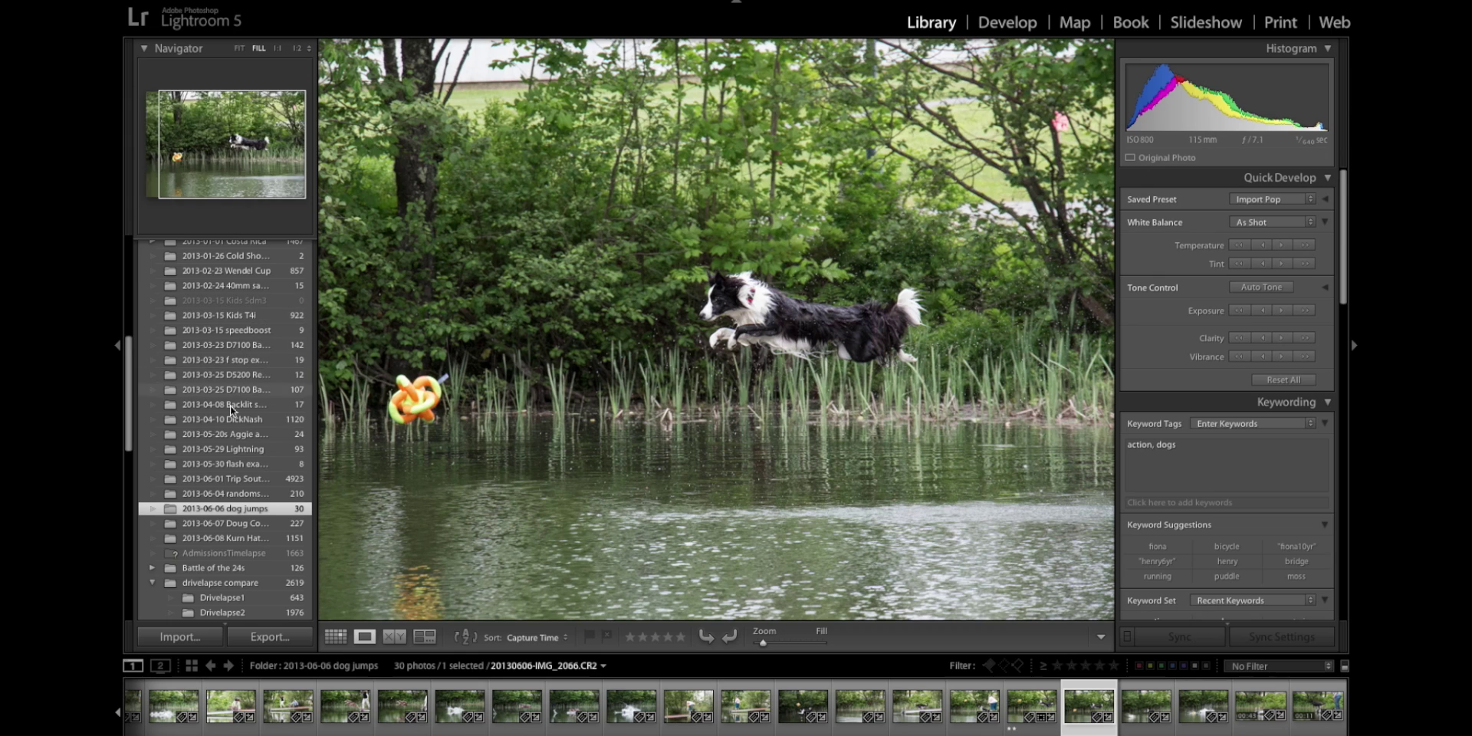
scroll(228, 434, "down", 2)
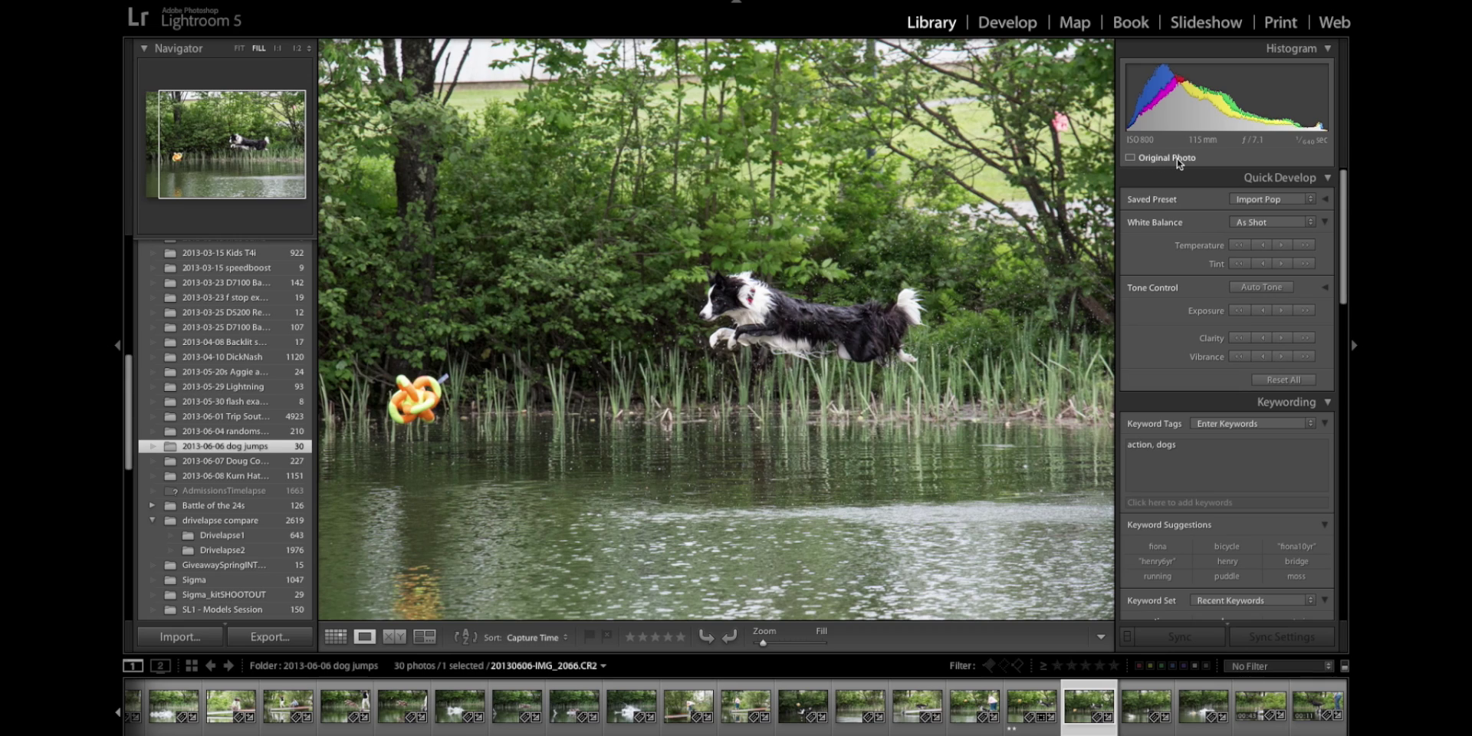
scroll(228, 403, "up", 10)
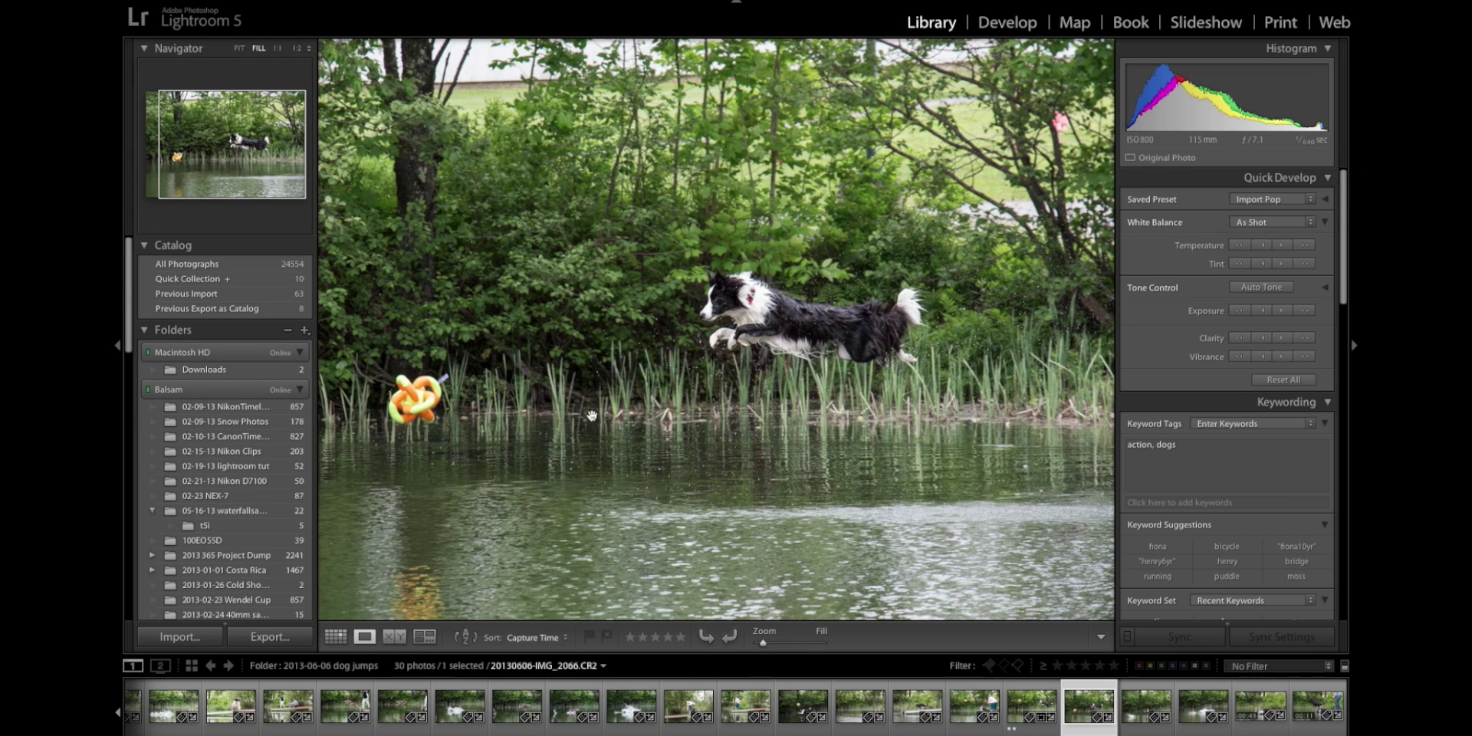
Build a Smart Preview for the selected photo 20130606-IMG_2066.CR2 and dismiss the completion notice
left_click(1164, 157)
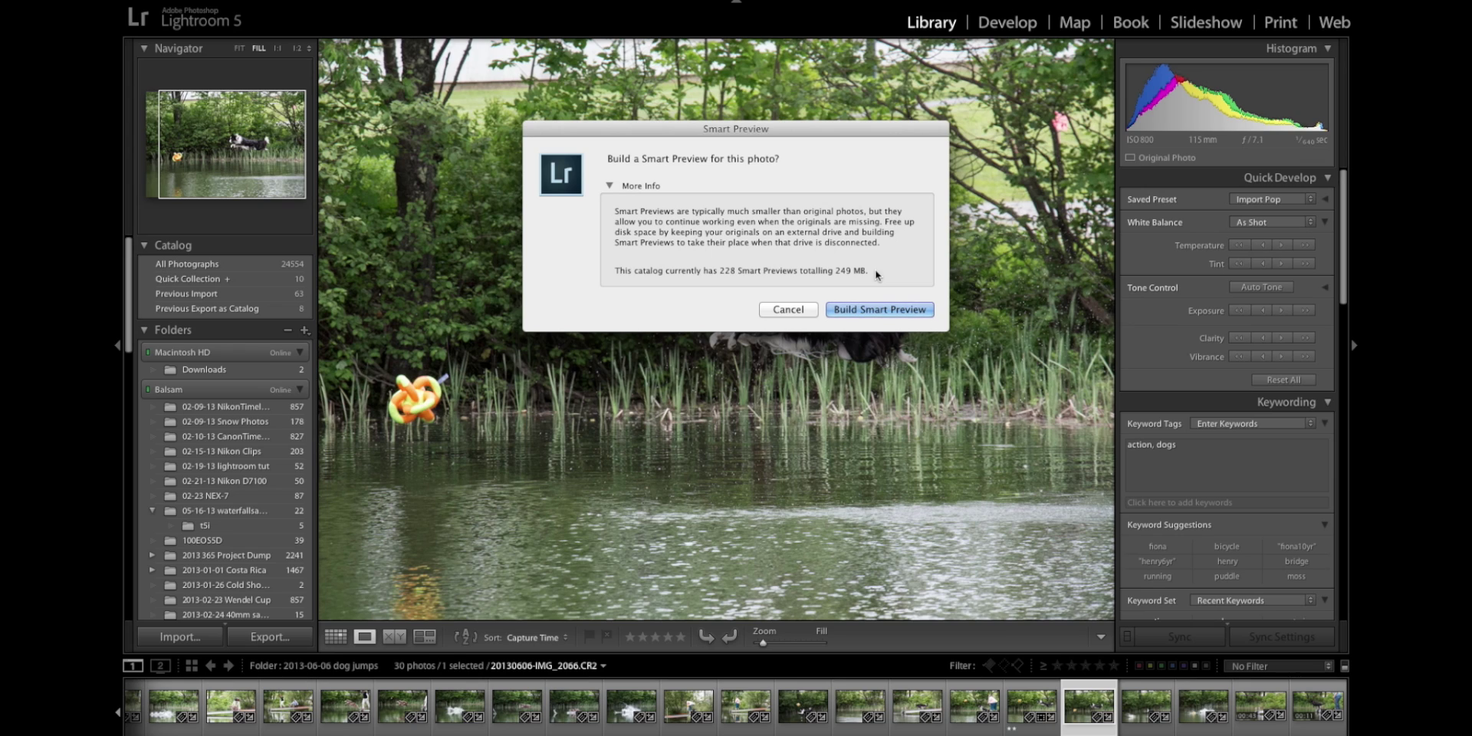
left_click(867, 312)
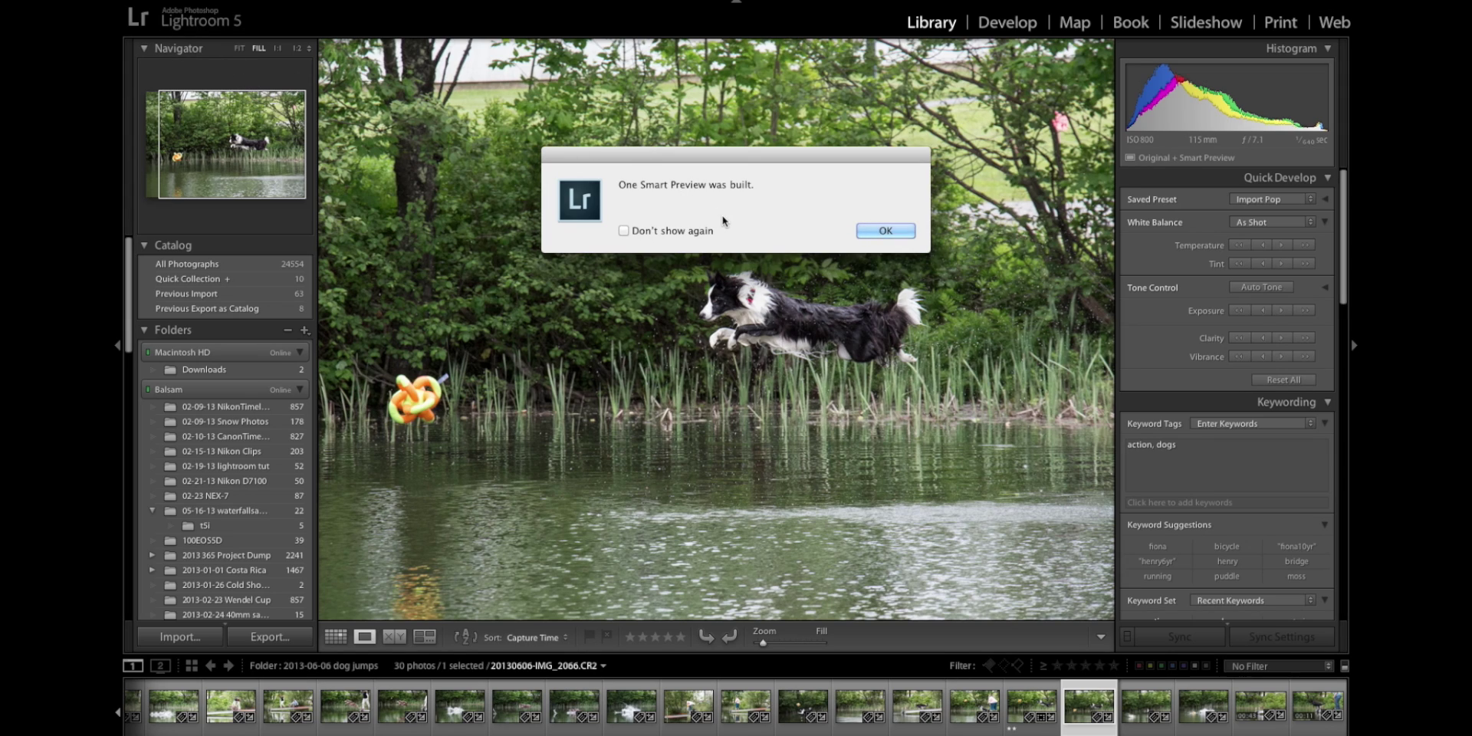
left_click(884, 230)
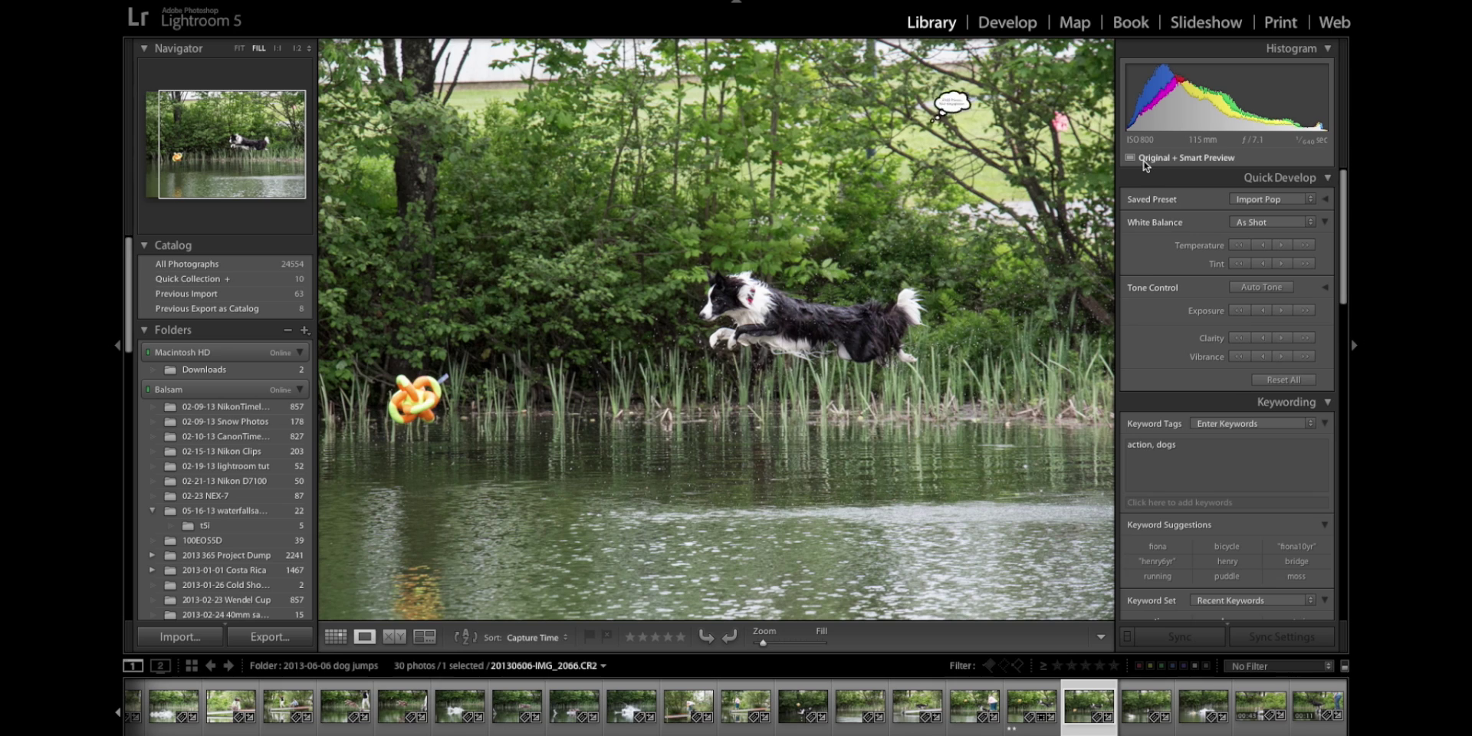
mouse_move(1220, 160)
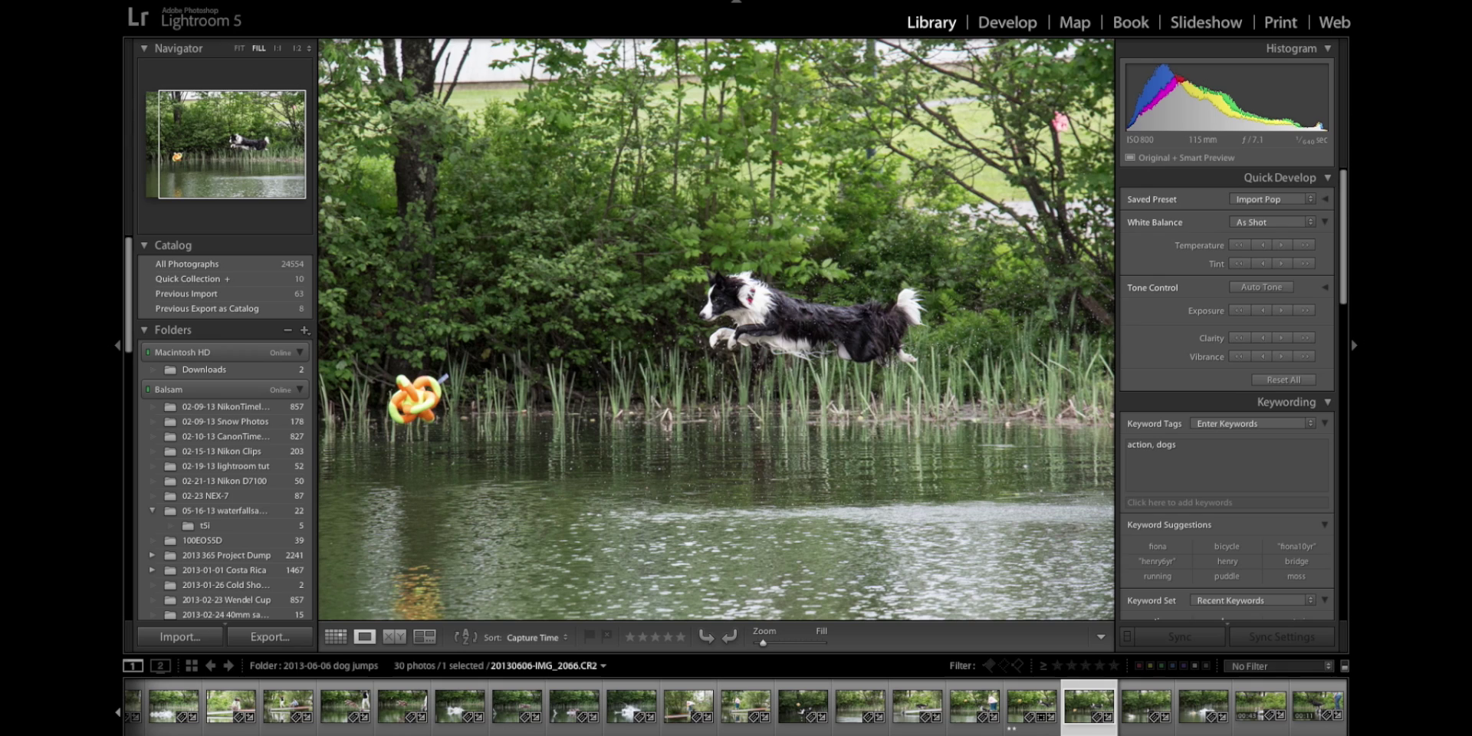
Switch to Finder, eject the external drives spruce and Balsam, and close the Finder window
key("super+Tab")
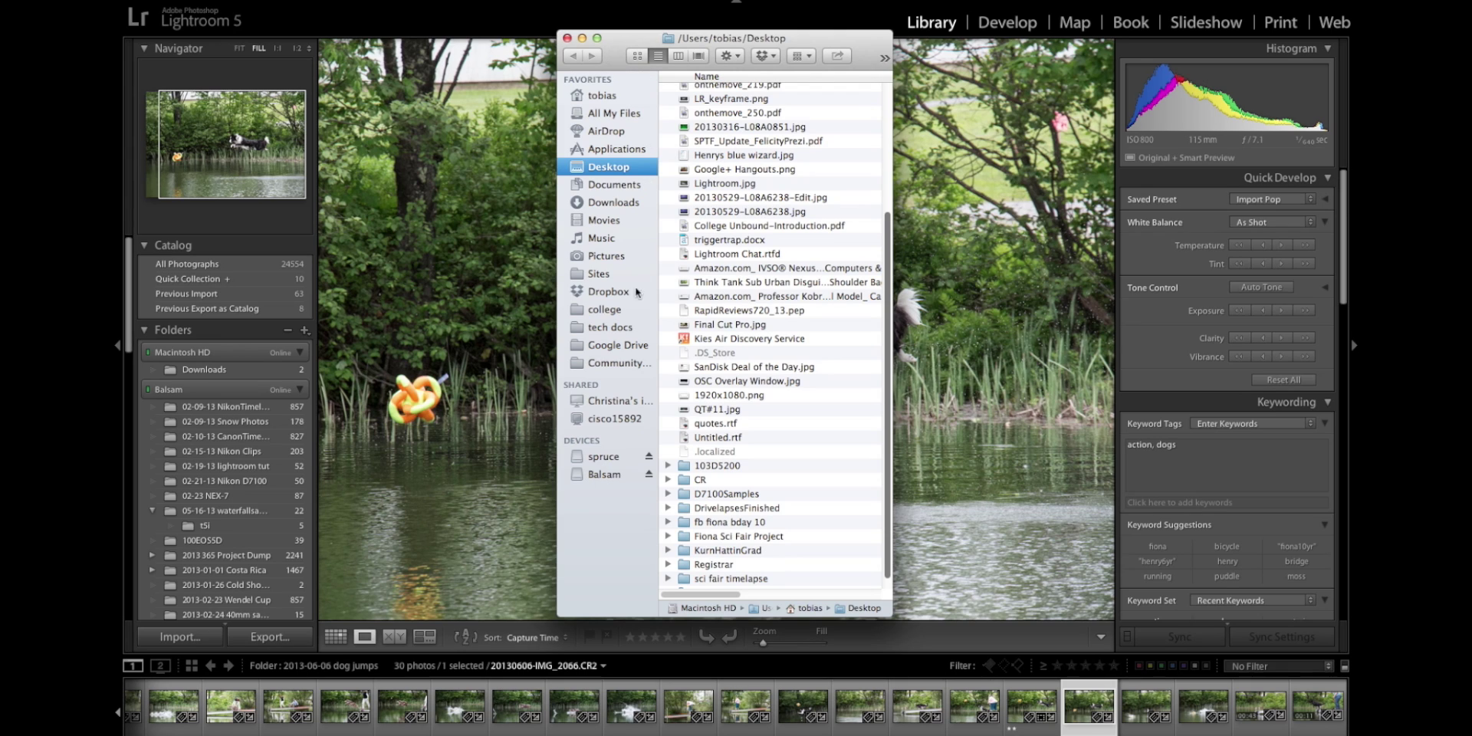
left_click(649, 457)
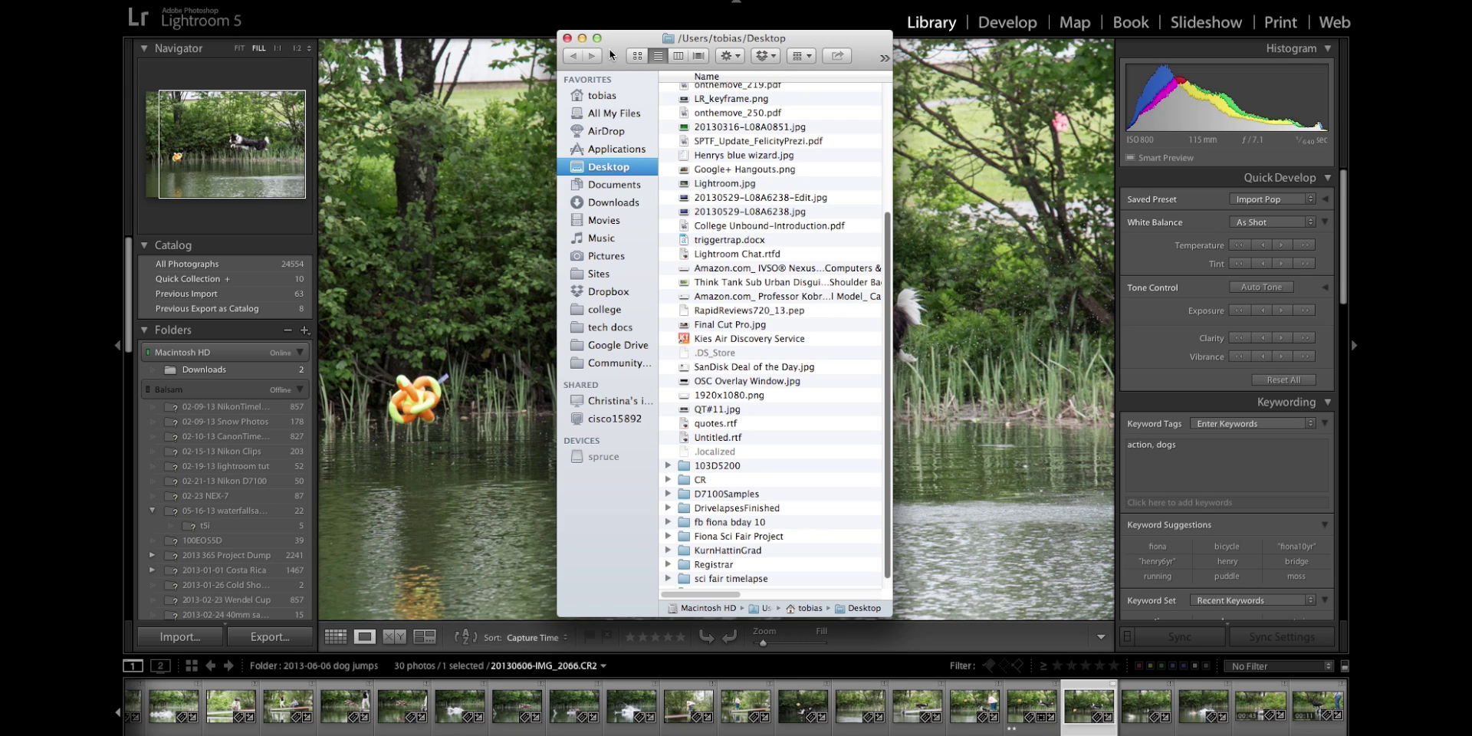
left_click(568, 39)
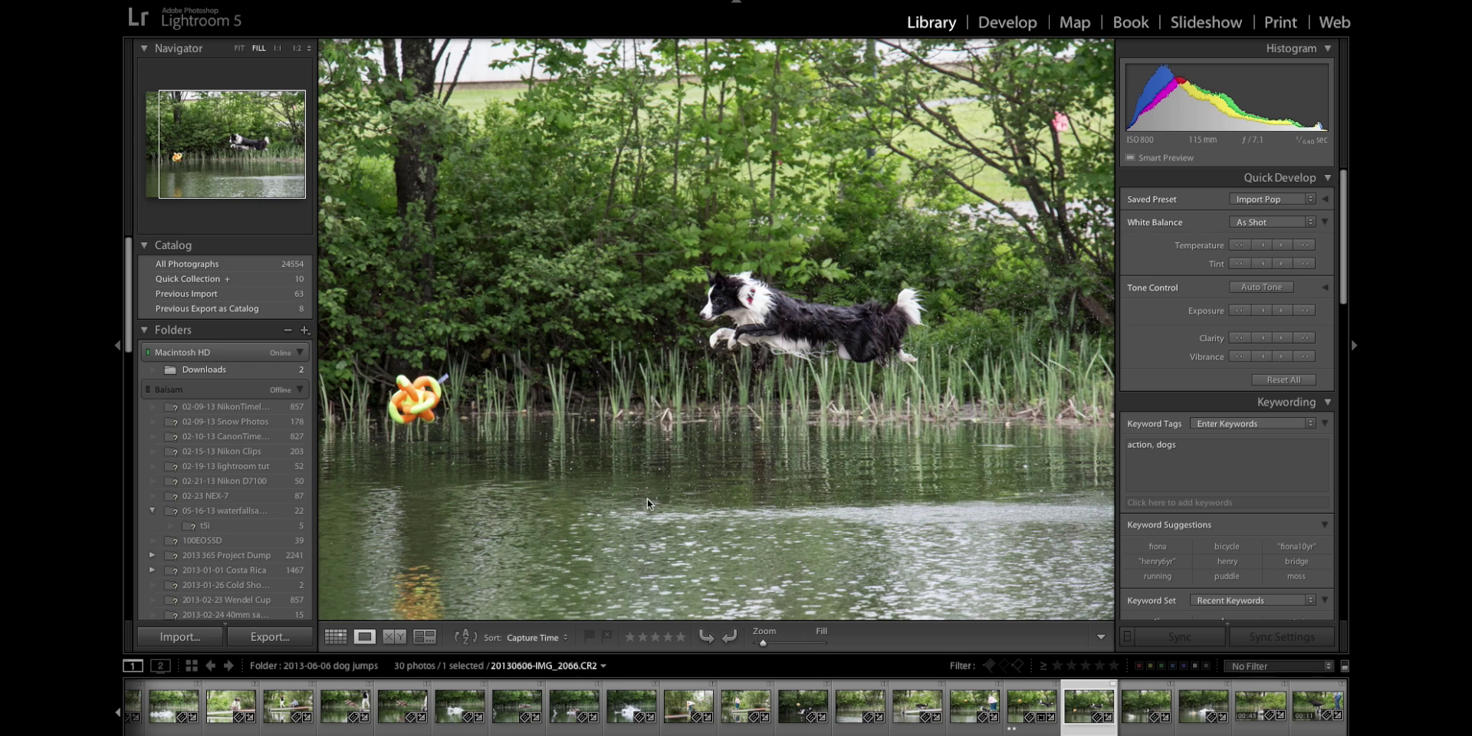
Check the original-file status of photo 20130606-IMG_2065.CR2 and decline to locate its original
left_click(1027, 705)
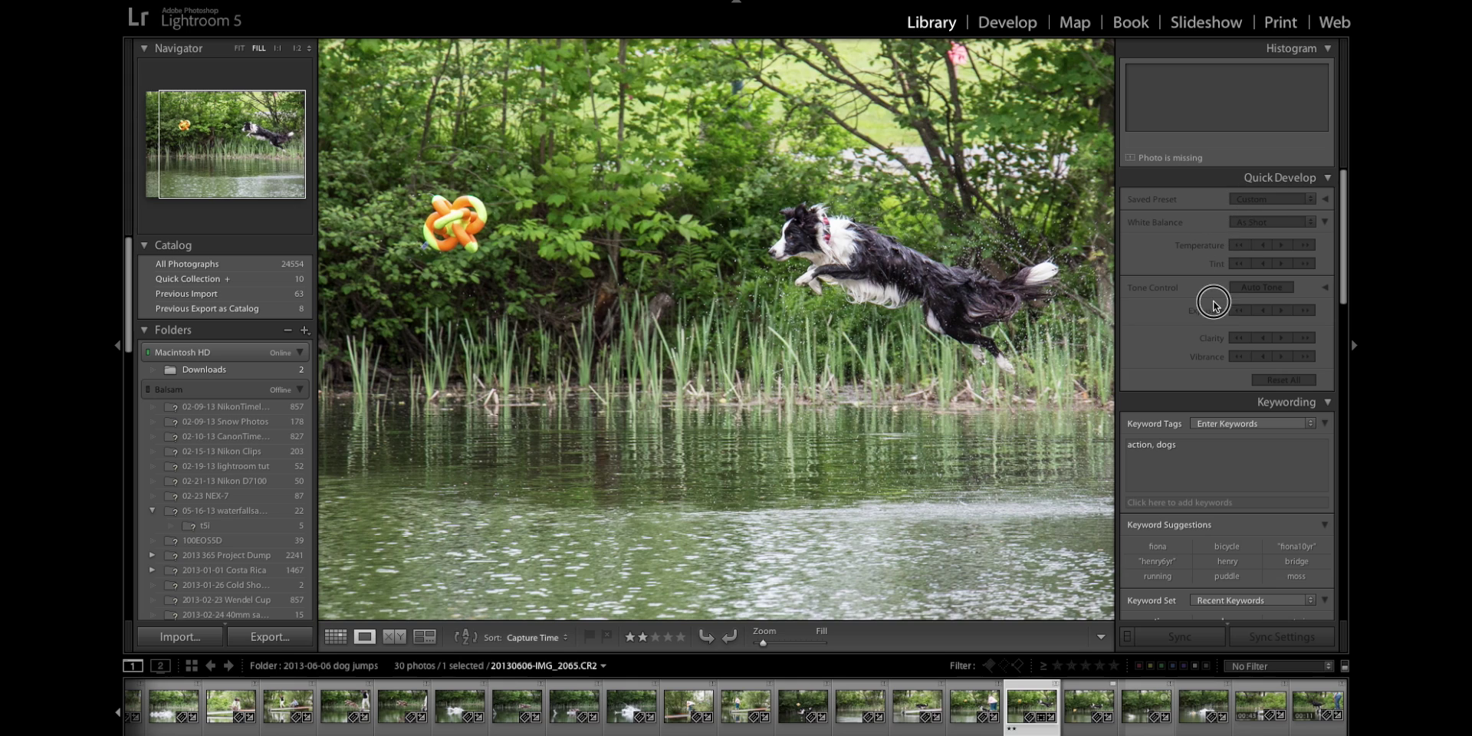
left_click(1168, 158)
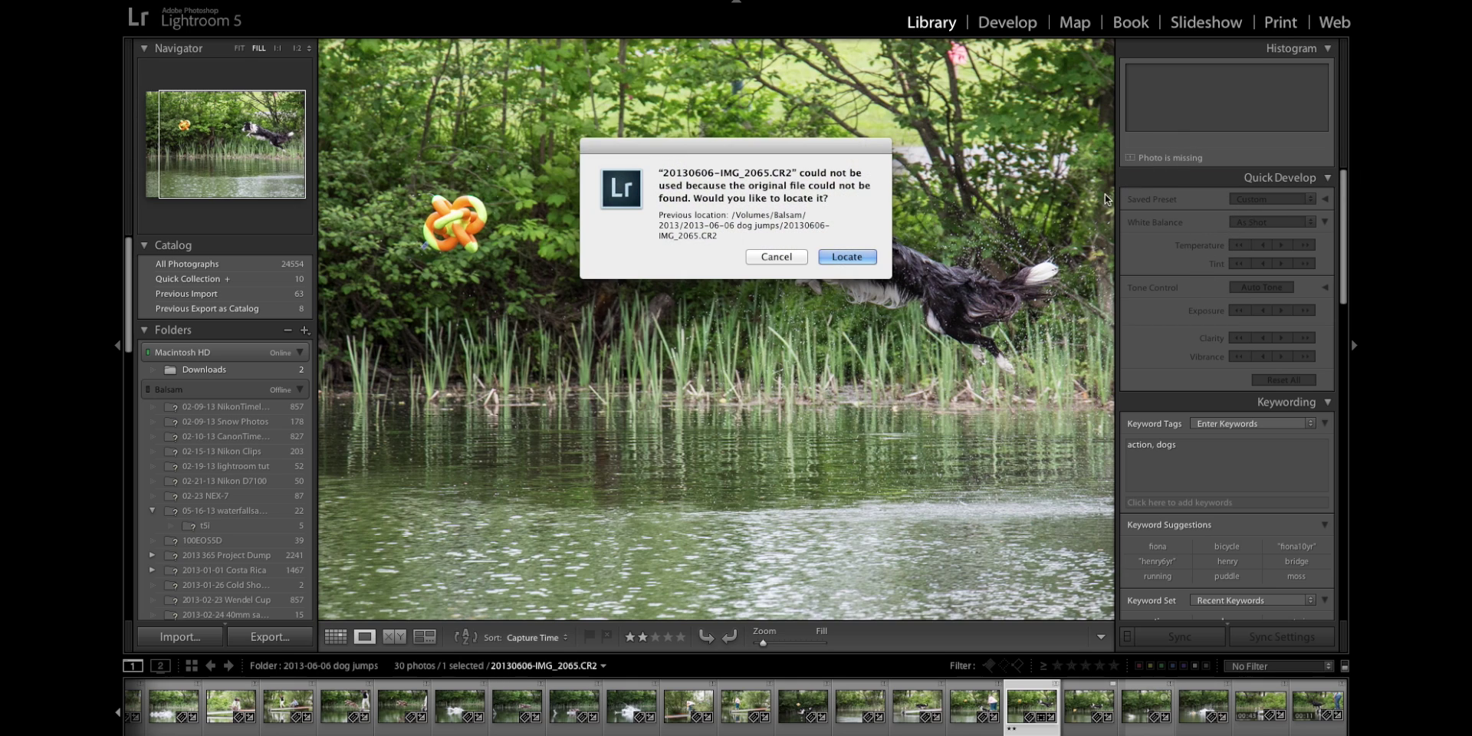
left_click(788, 256)
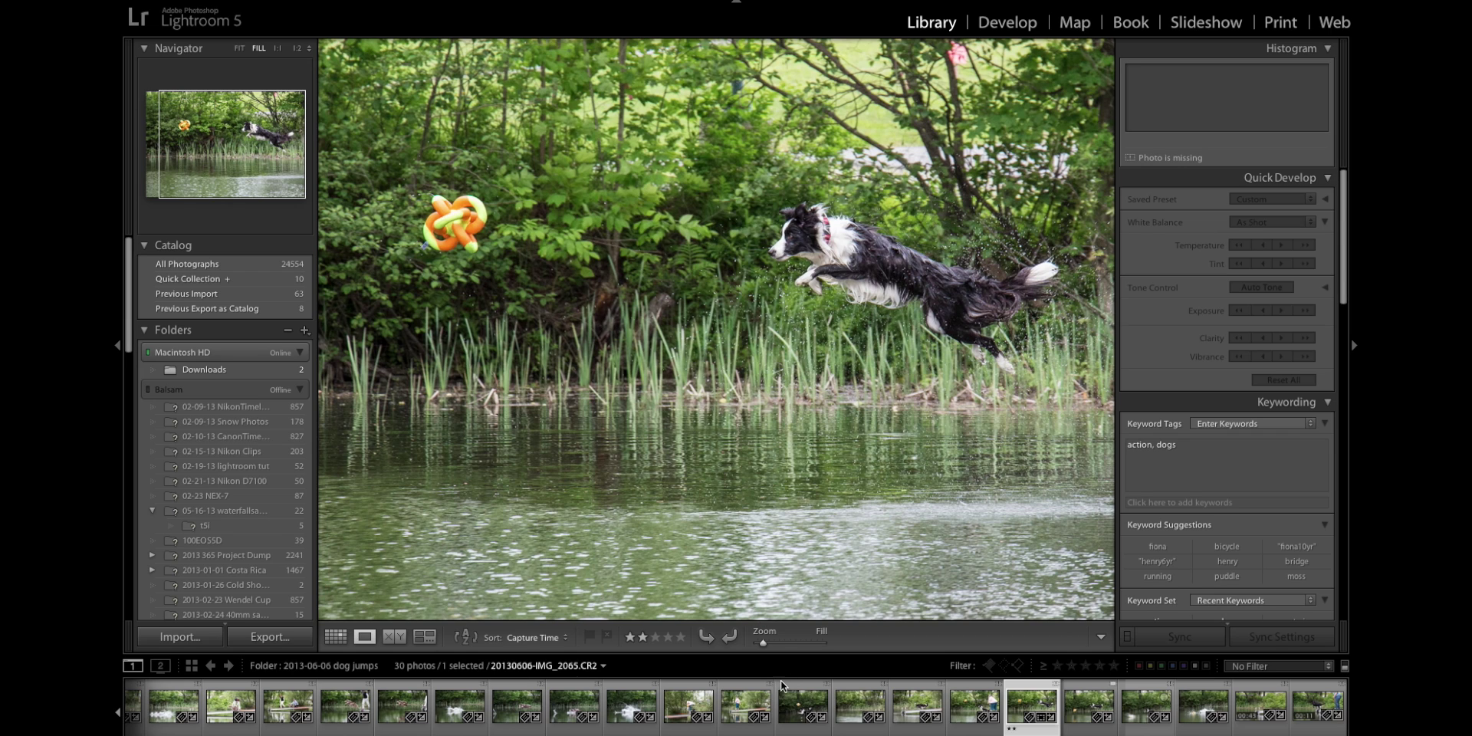
Develop photo 20130606-IMG_2066.CR2 with Highlights at -23 and Clarity at +29, inspecting the dog at 1:1
left_click(1083, 706)
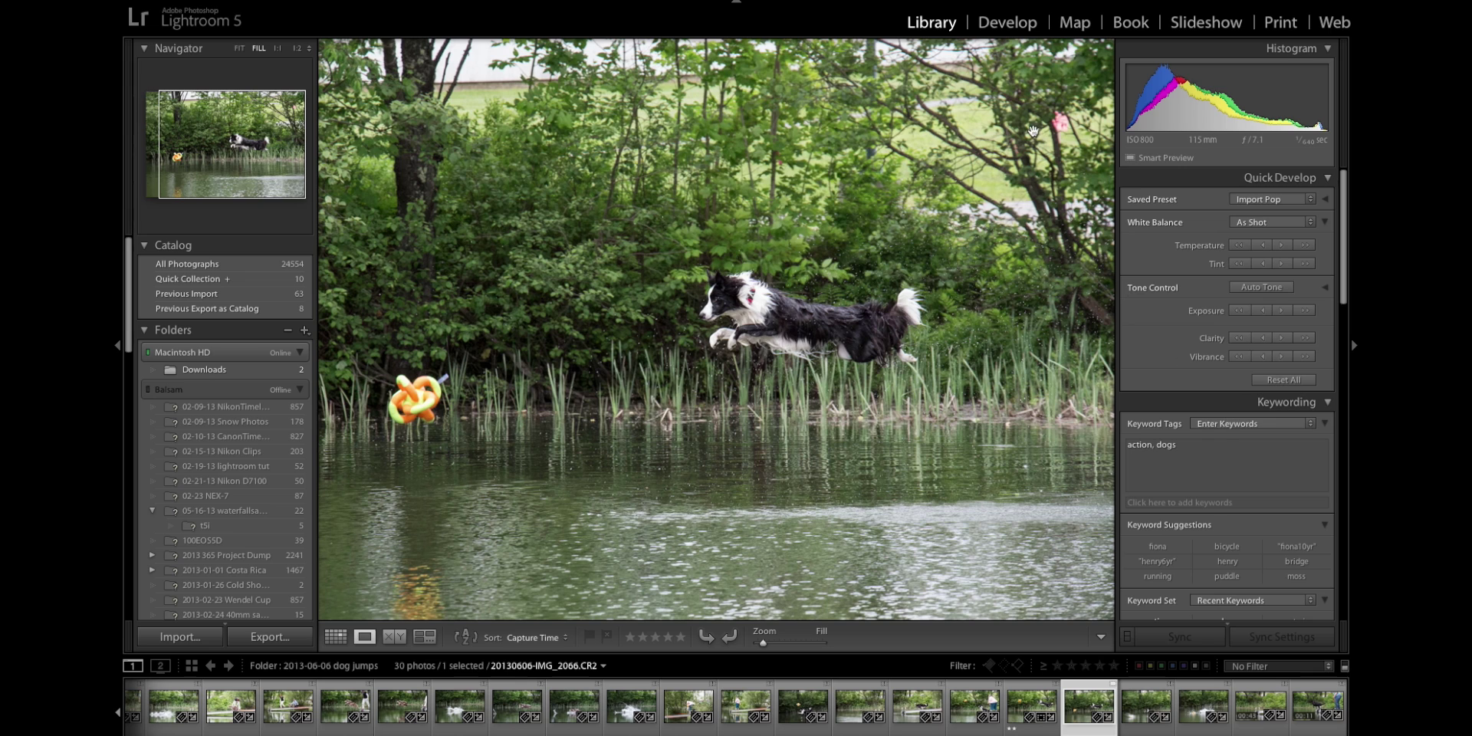
left_click(1006, 25)
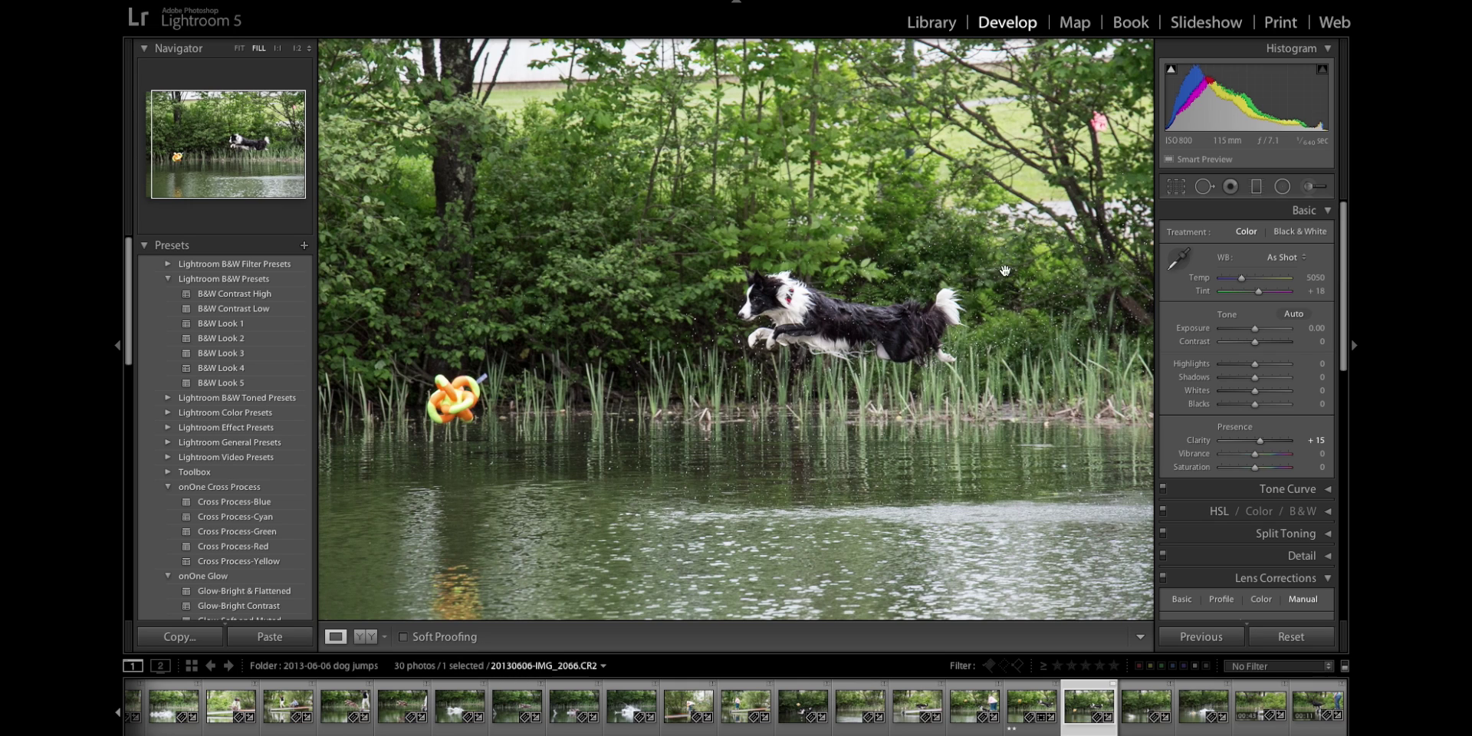
left_click(799, 314)
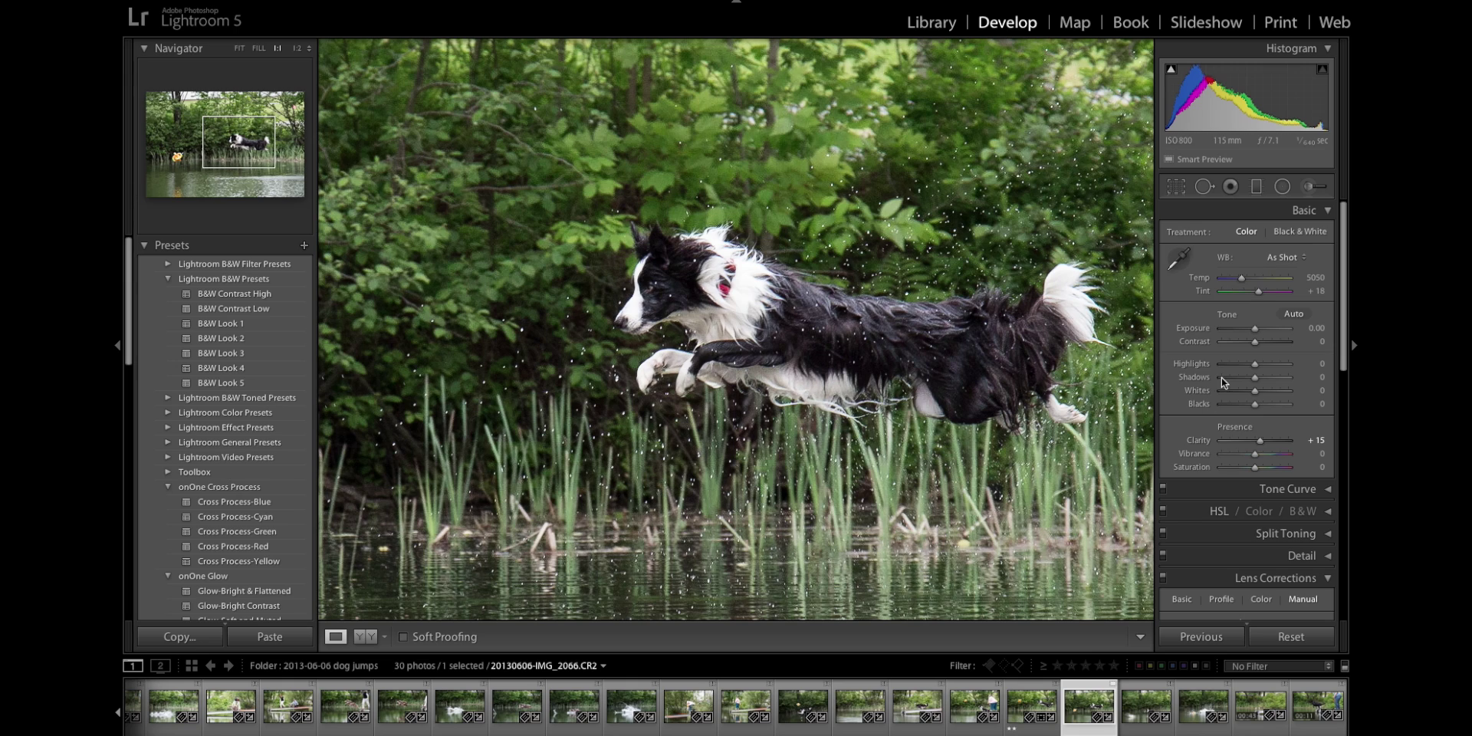
left_click_drag(1251, 371, 1245, 368)
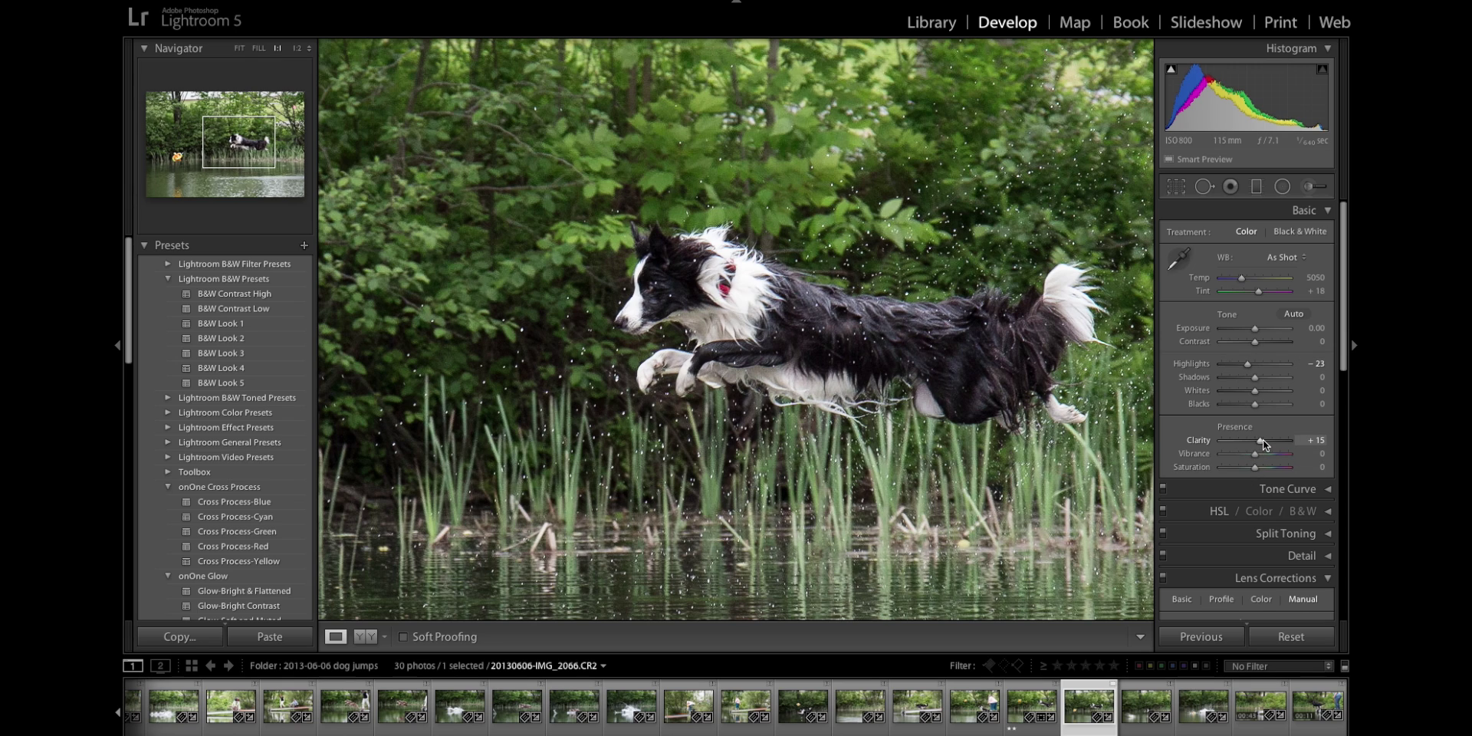
left_click_drag(1260, 442, 1266, 443)
Set the Green hue to +16 in the HSL adjustments and return to viewing the whole photo
scroll(1236, 398, "down", 2)
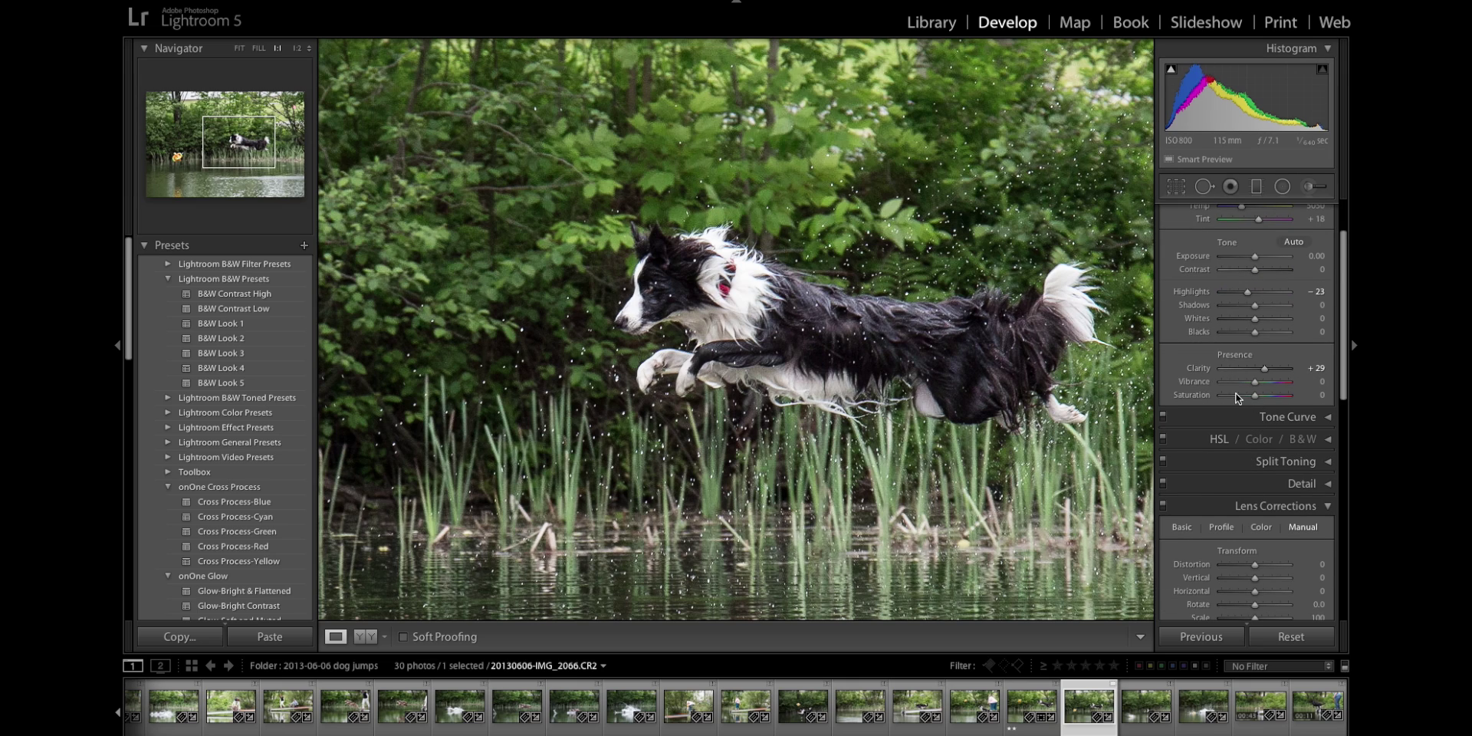
left_click(1221, 439)
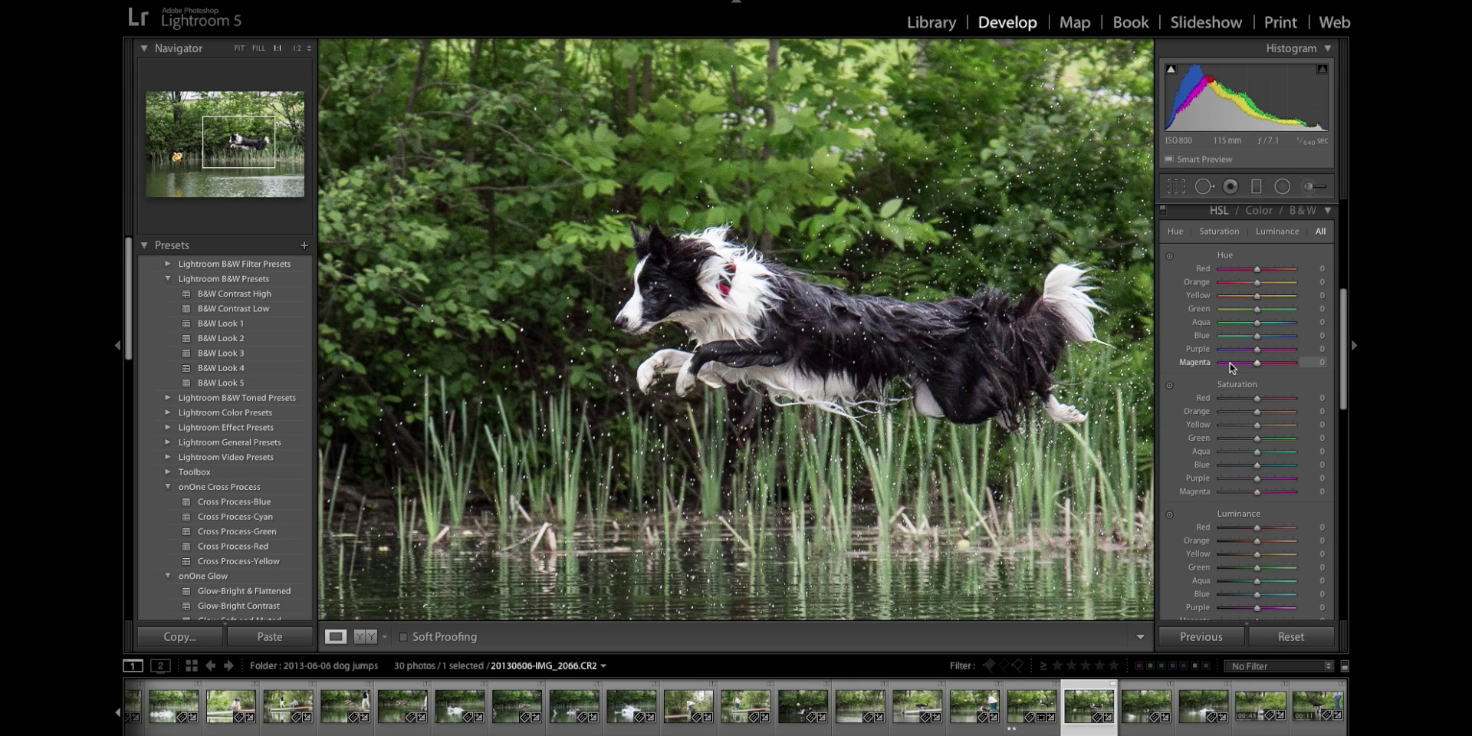
left_click(1258, 310)
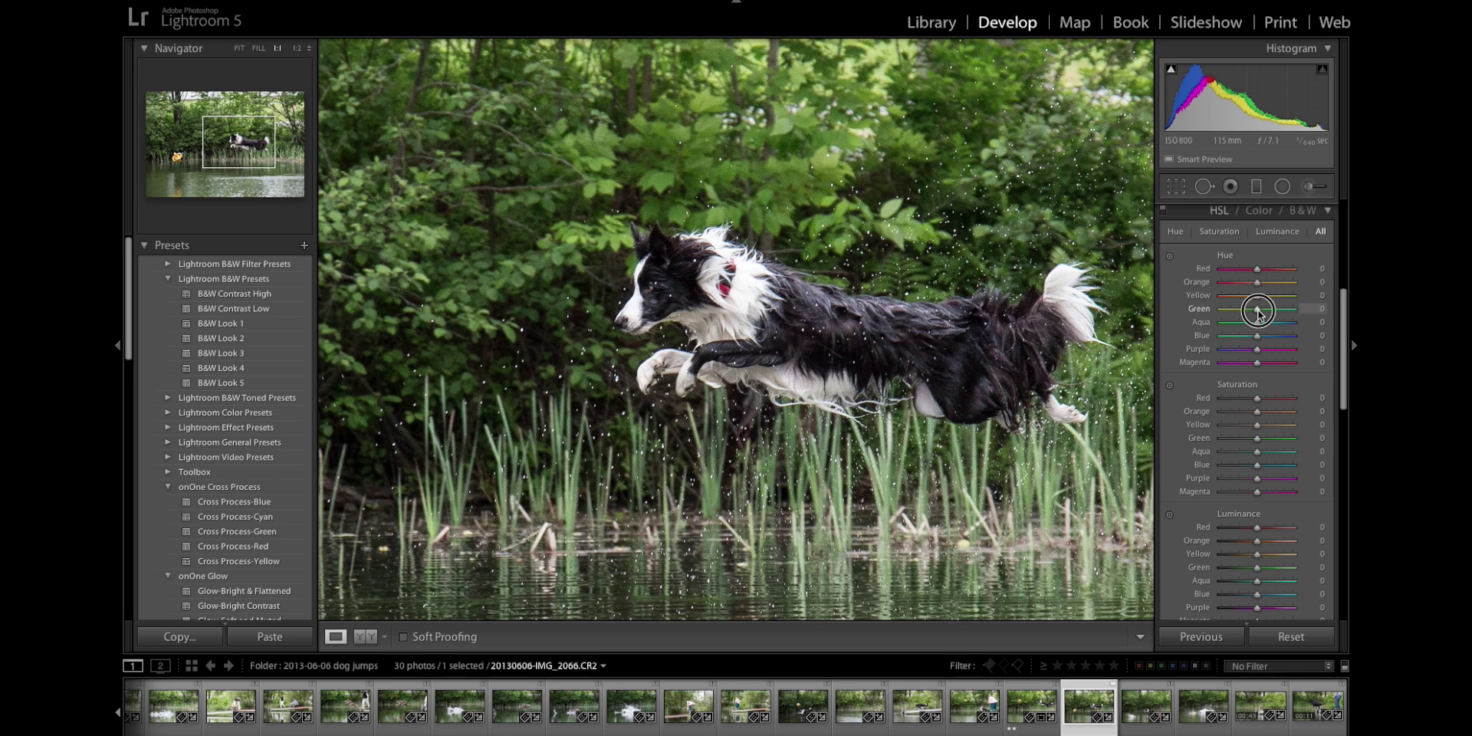
left_click_drag(1258, 311, 1265, 314)
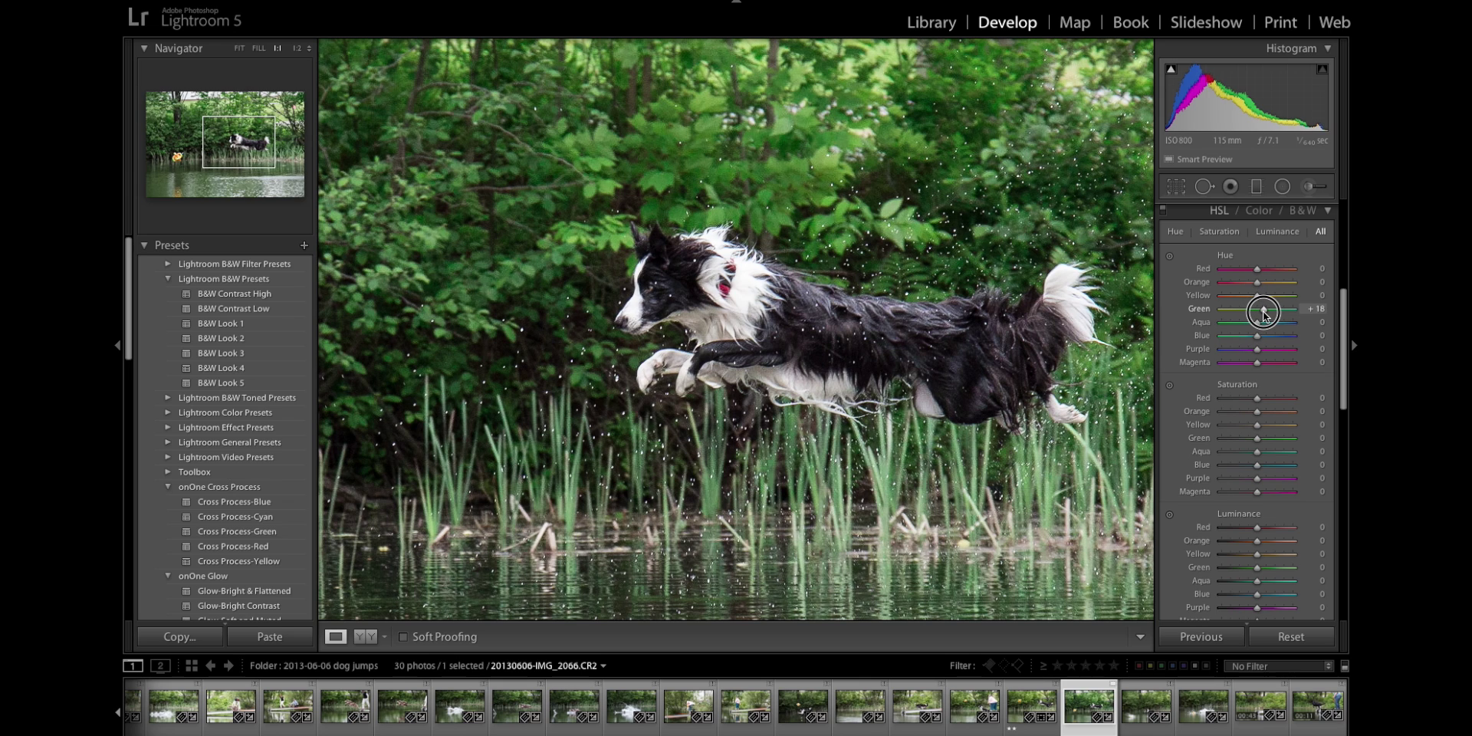
left_click(867, 332)
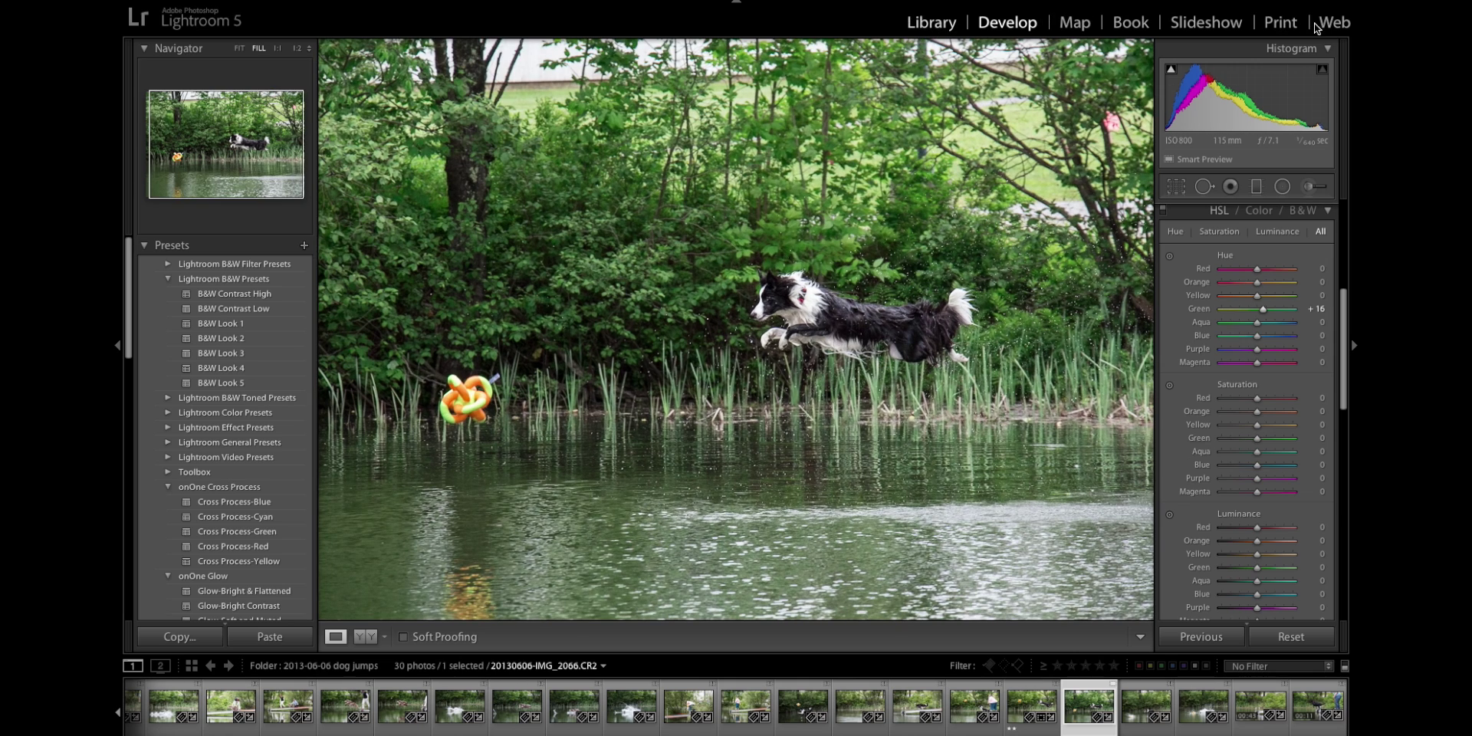
Return to the Library module and add the keywords "pond" and "jumping" to the photo
left_click(930, 25)
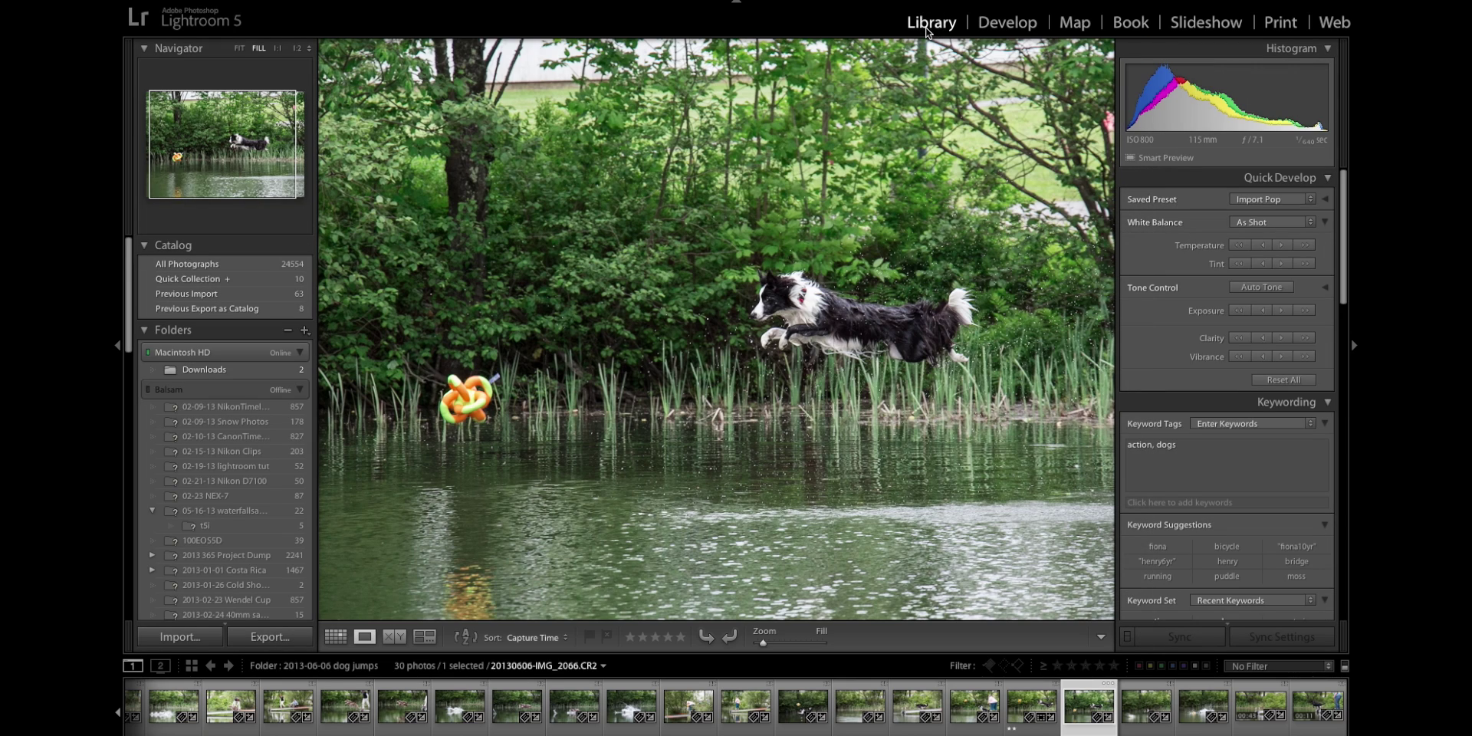
left_click(1209, 448)
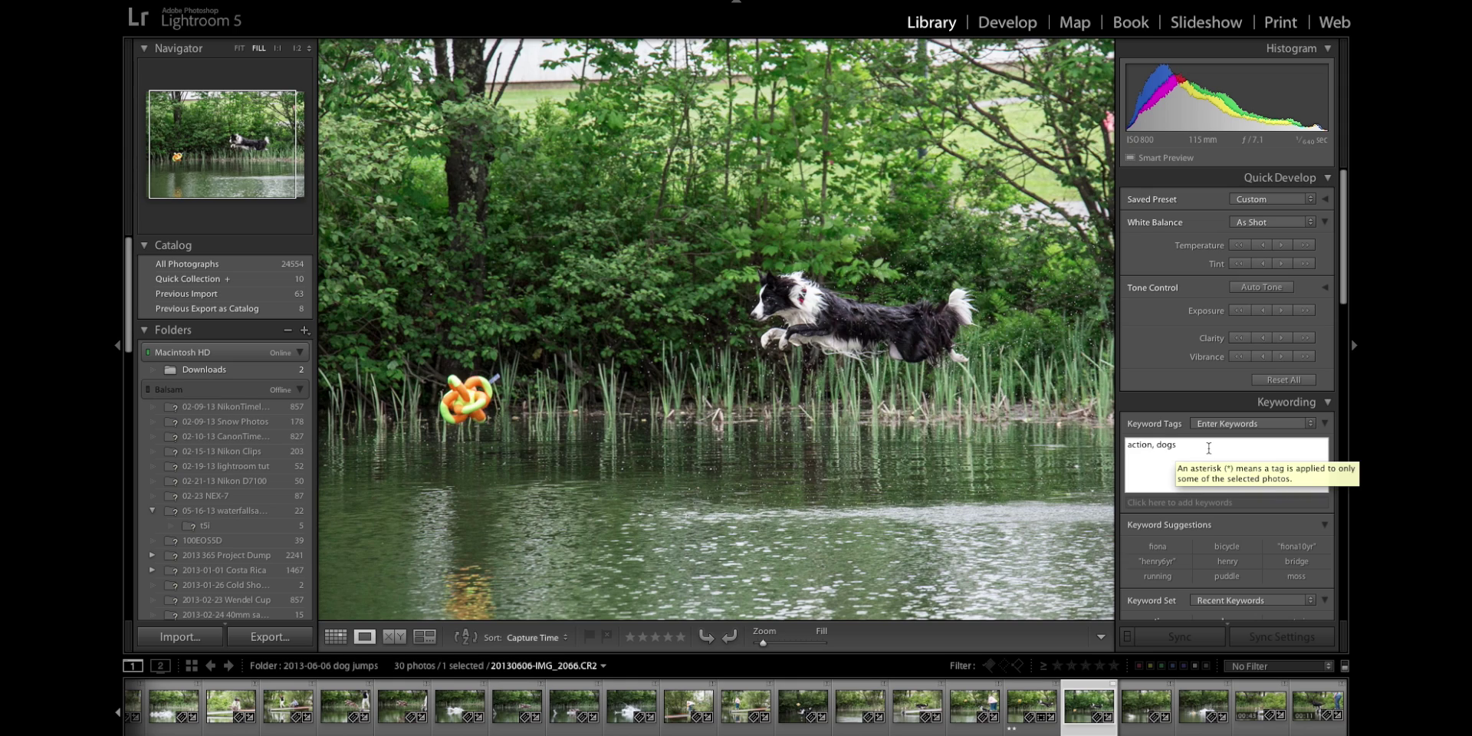
type(", pond")
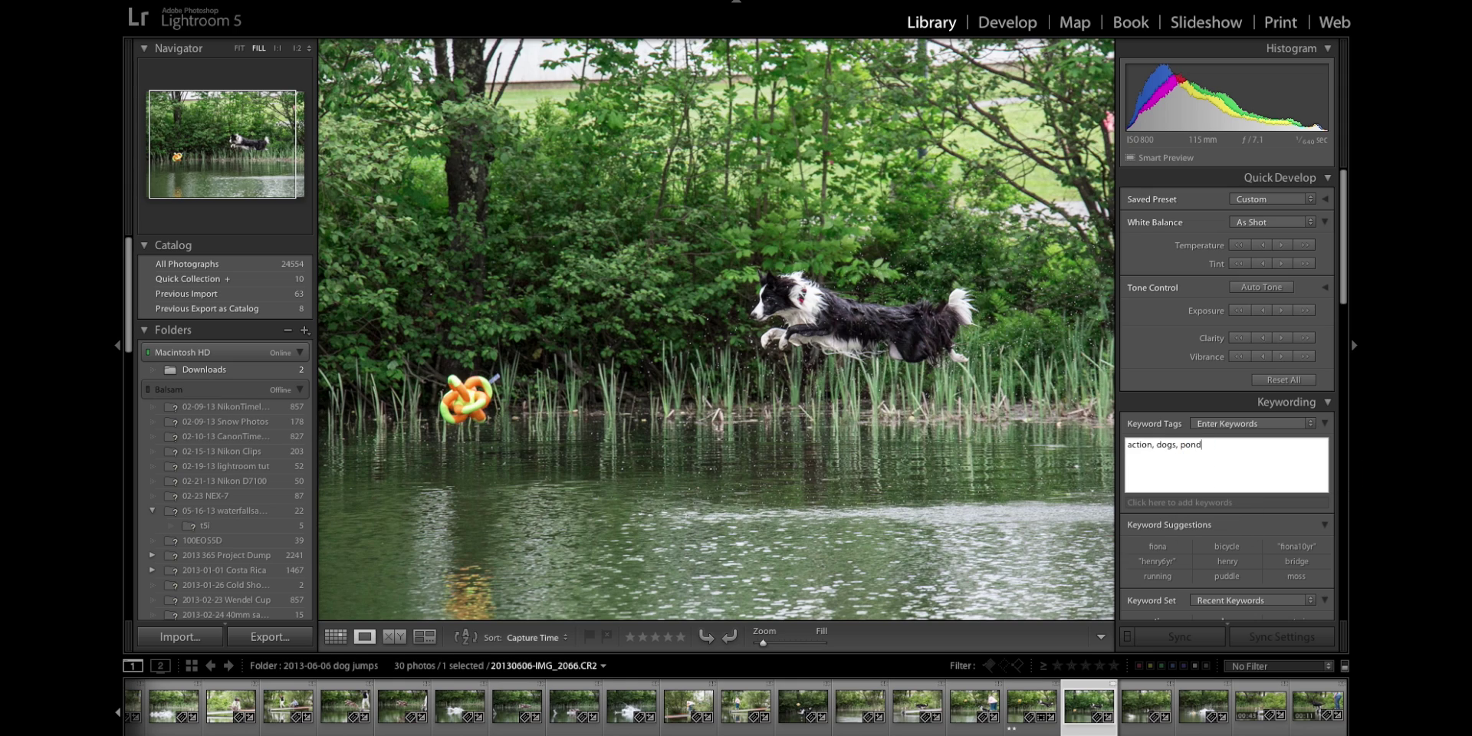
type(", jumping")
key("Return")
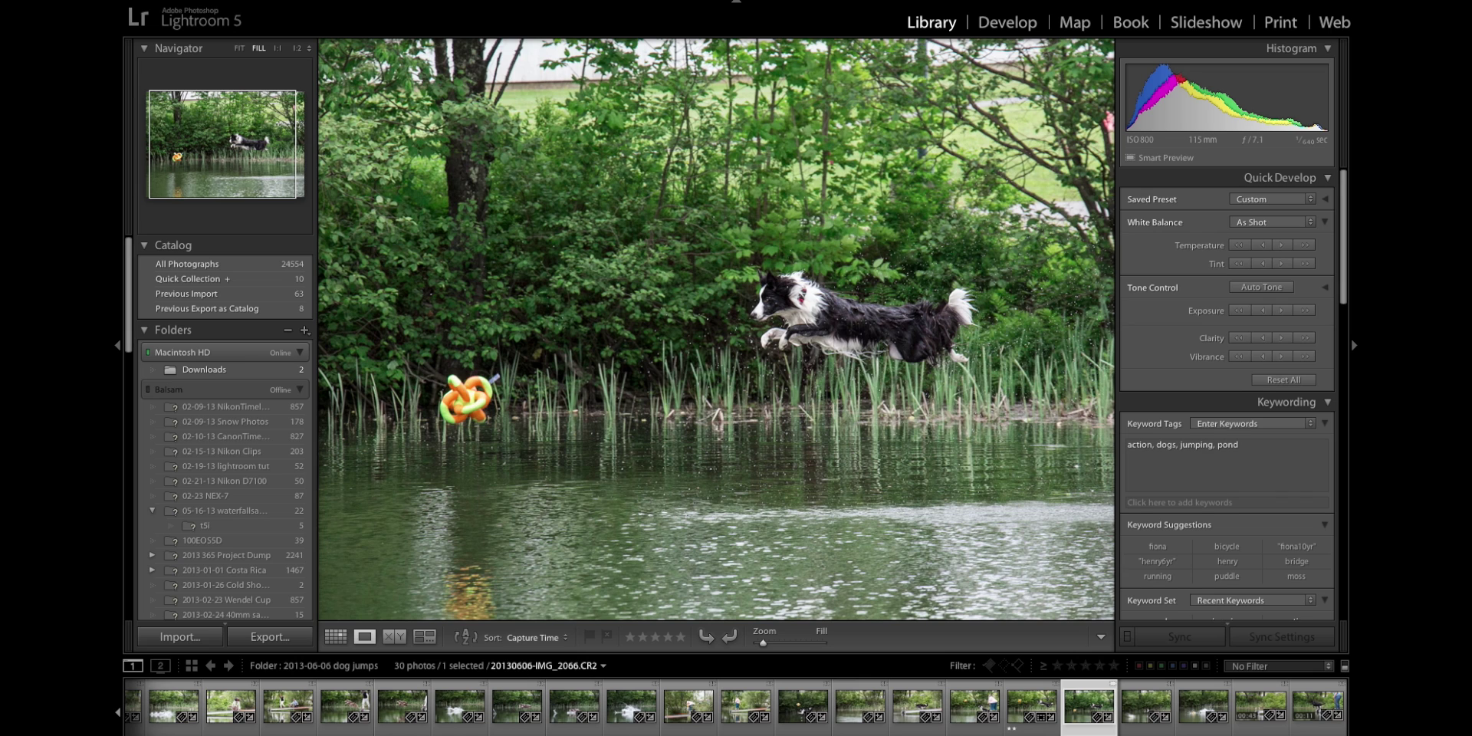
Open the photo's export settings, review the file format and image sizing of the Facebook & Blog preset, and cancel the export
key("super+shift+e")
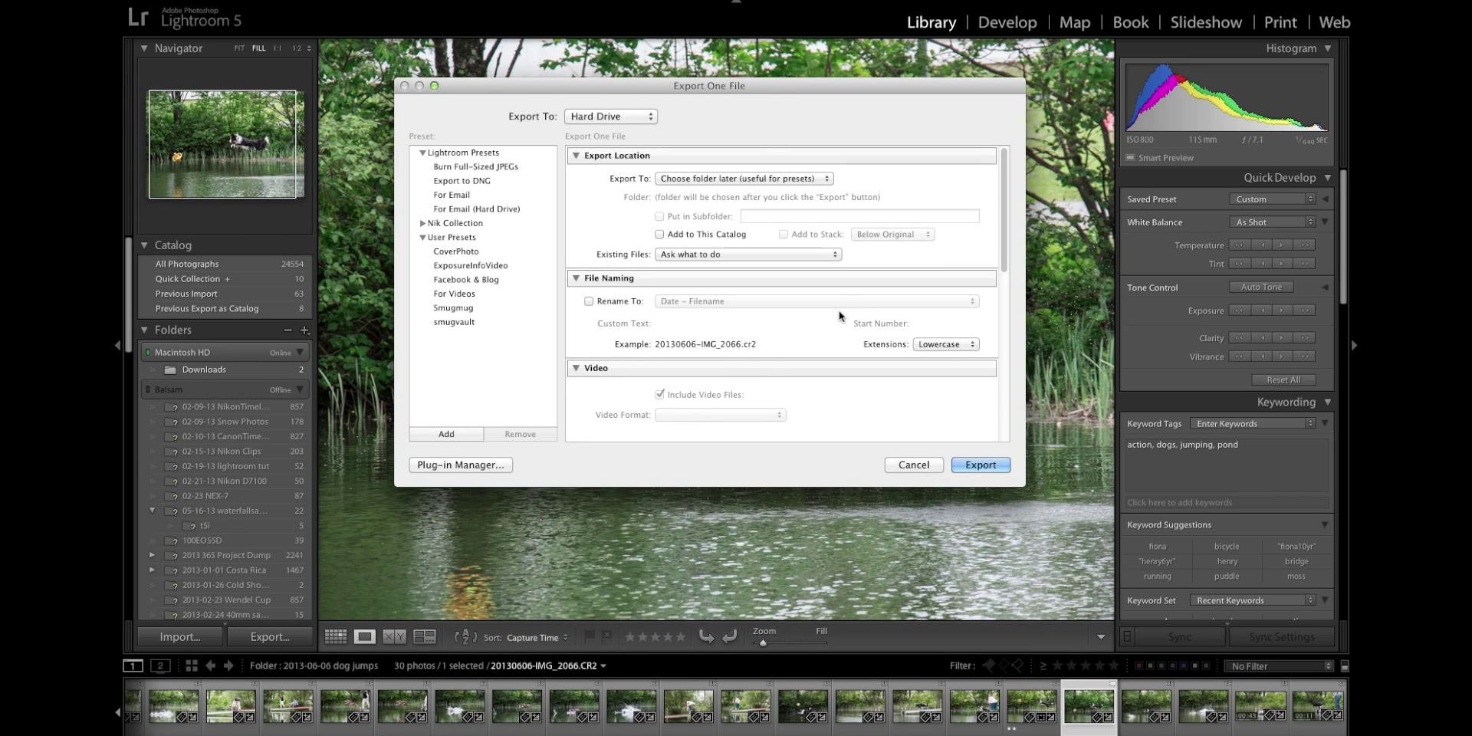
scroll(839, 310, "down", 10)
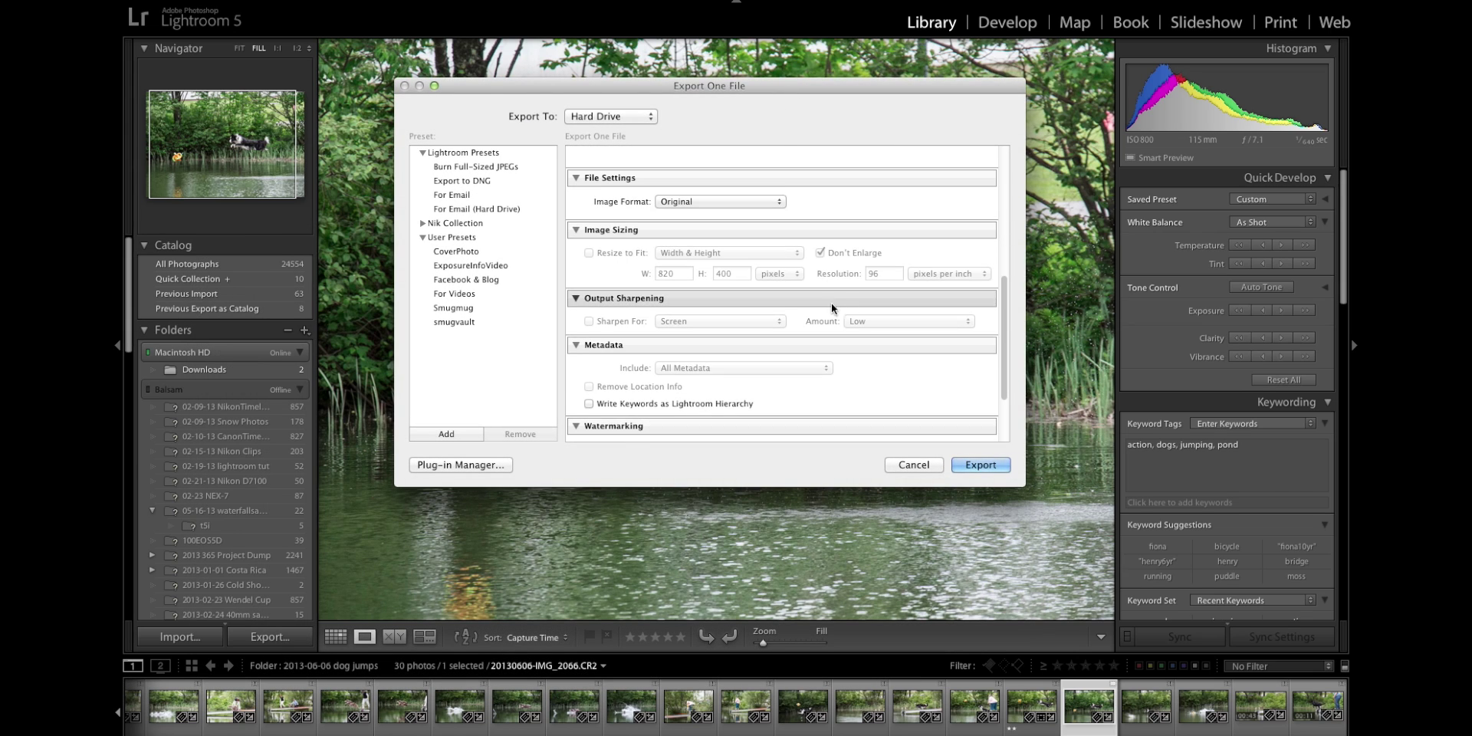
scroll(591, 253, "up", 10)
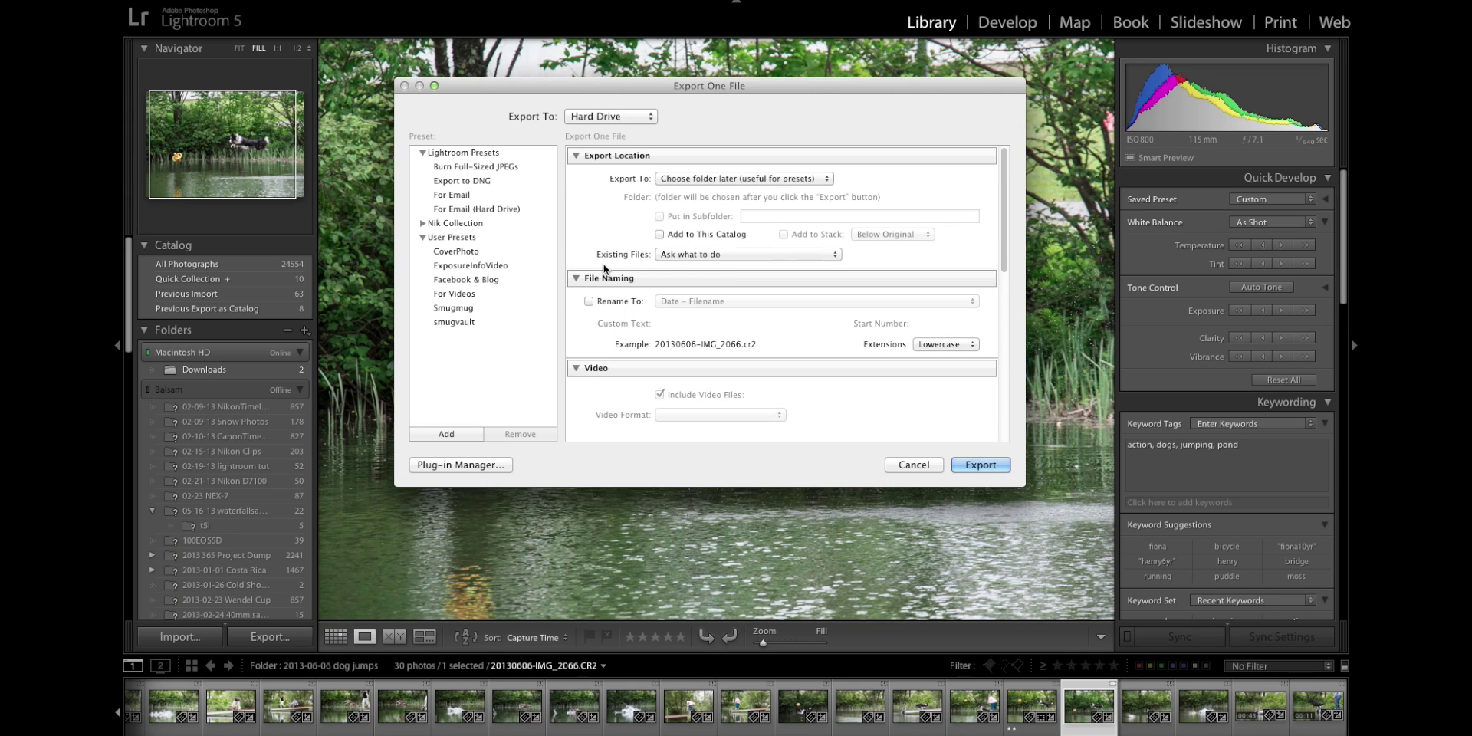
left_click(472, 279)
scroll(812, 315, "down", 10)
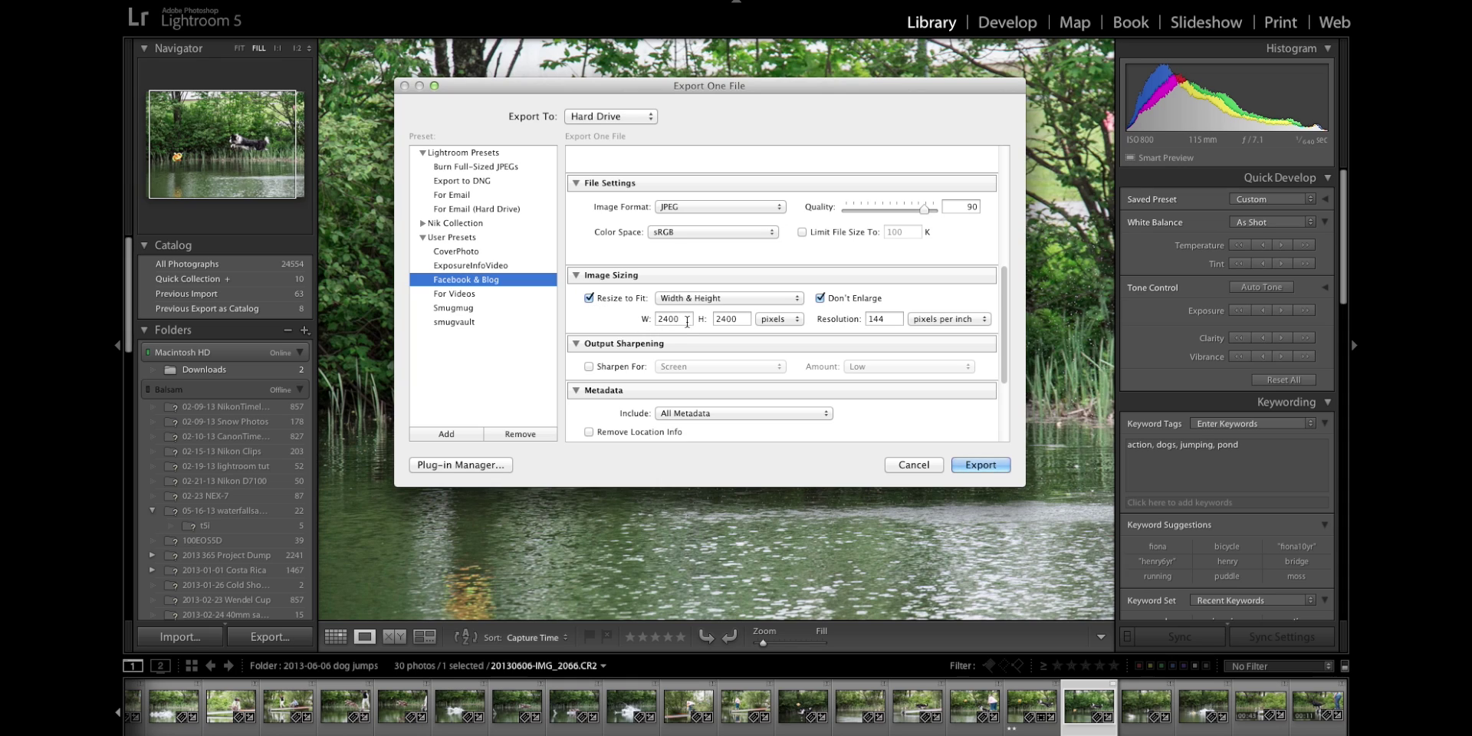
left_click_drag(687, 321, 735, 319)
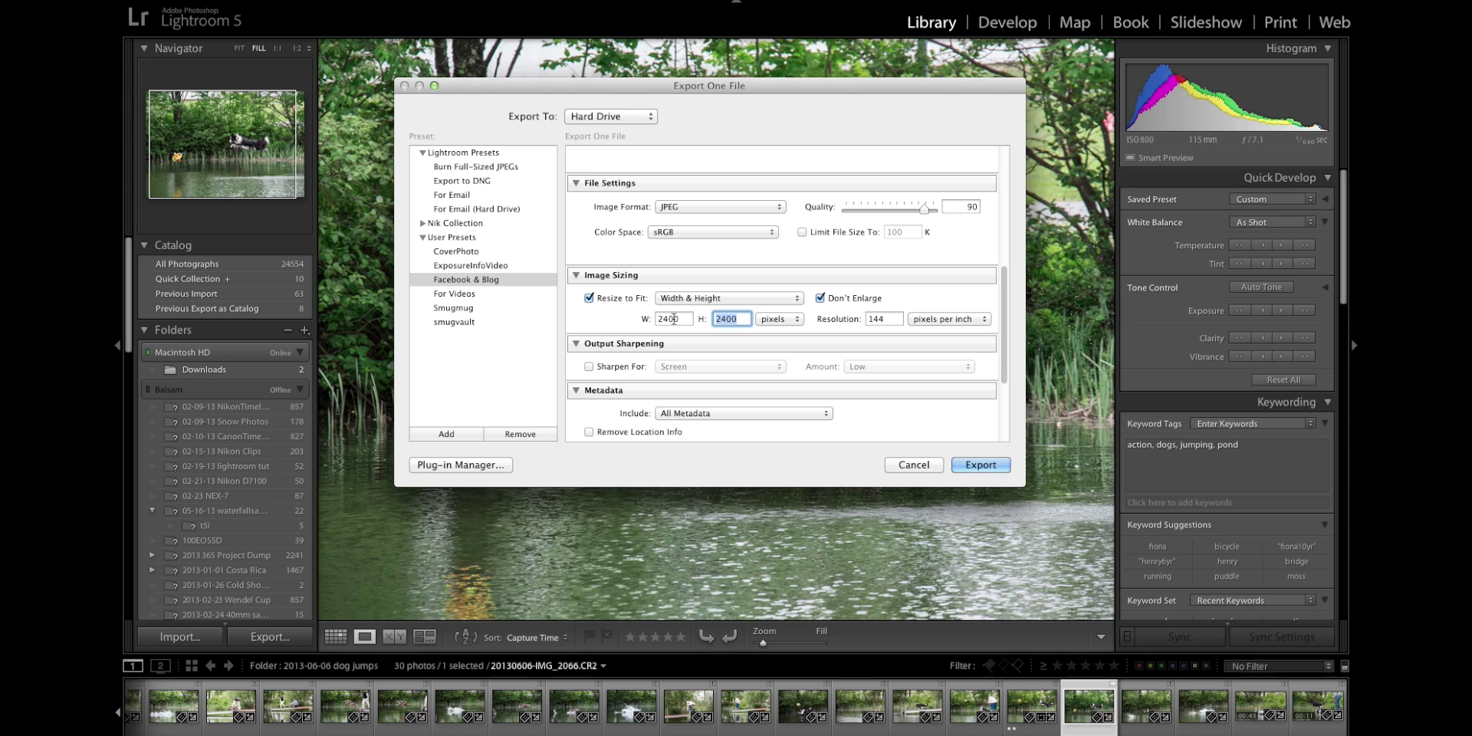
scroll(767, 371, "down", 5)
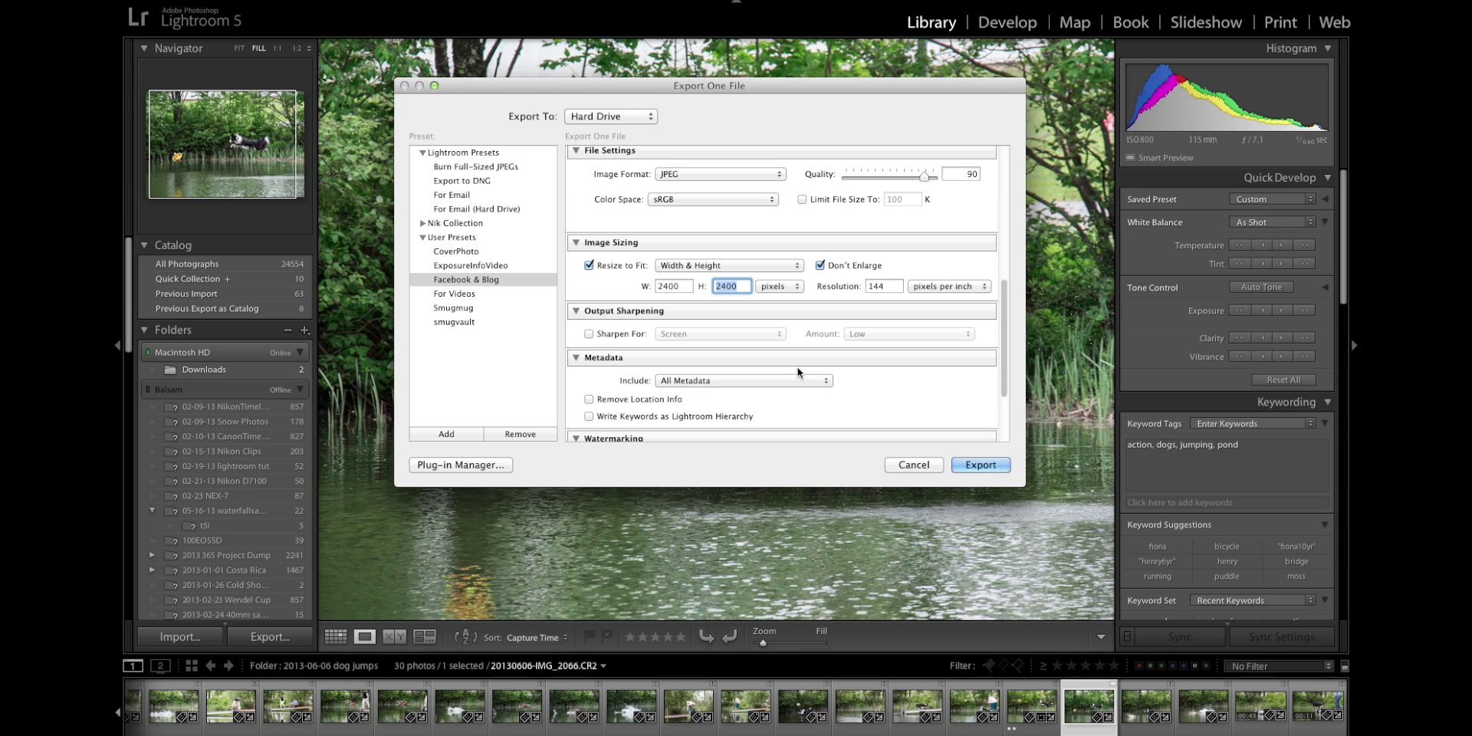
scroll(798, 372, "up", 10)
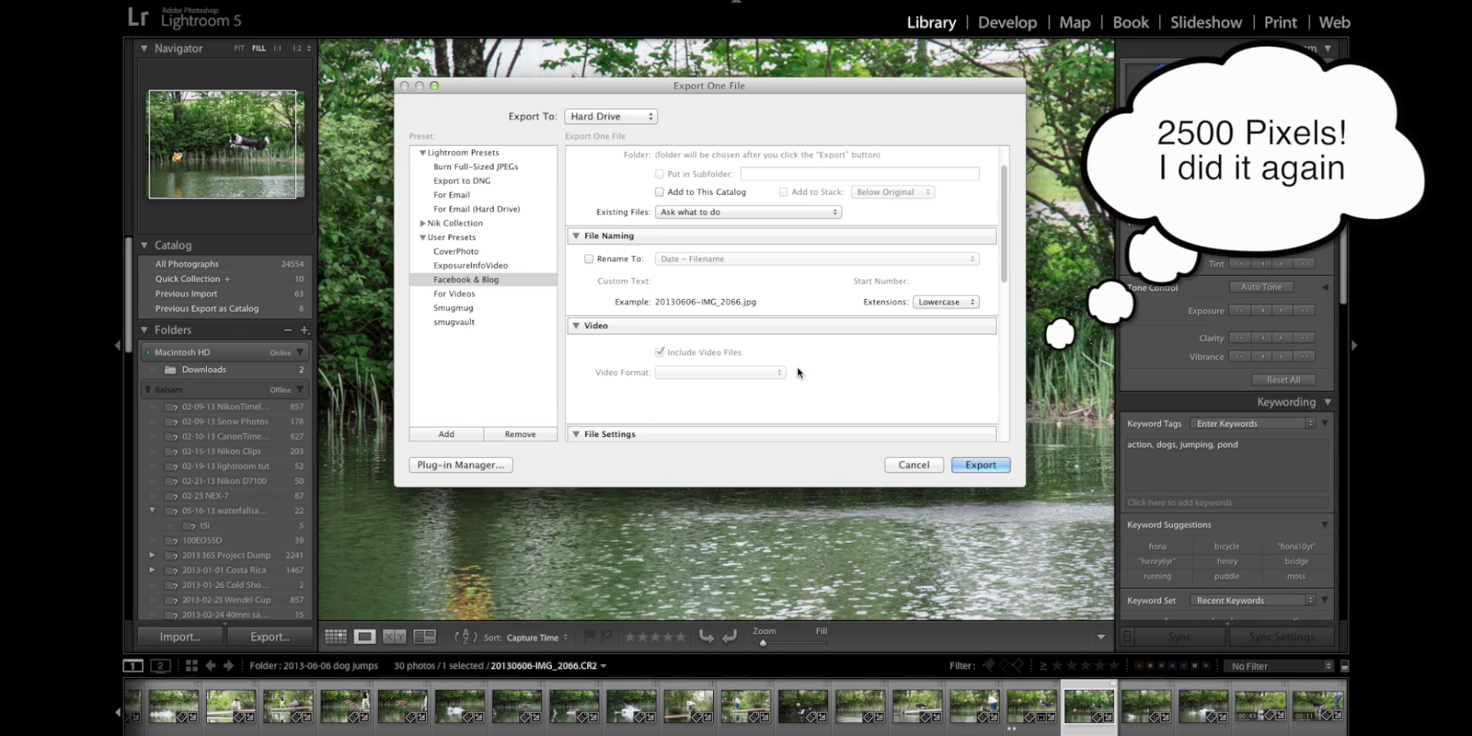
left_click(899, 465)
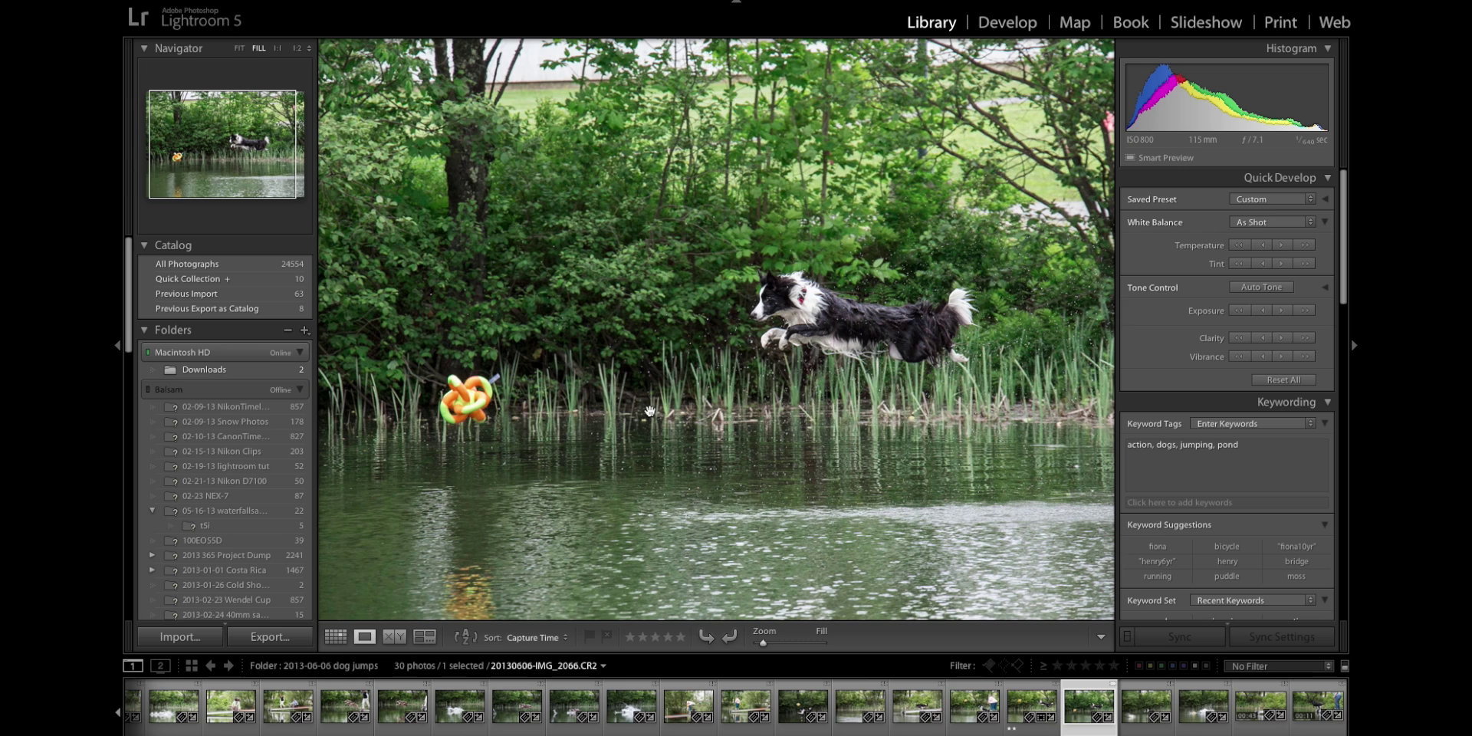
Open the 2013-06-07 folder of violin photos on the offline drive
scroll(255, 488, "down", 5)
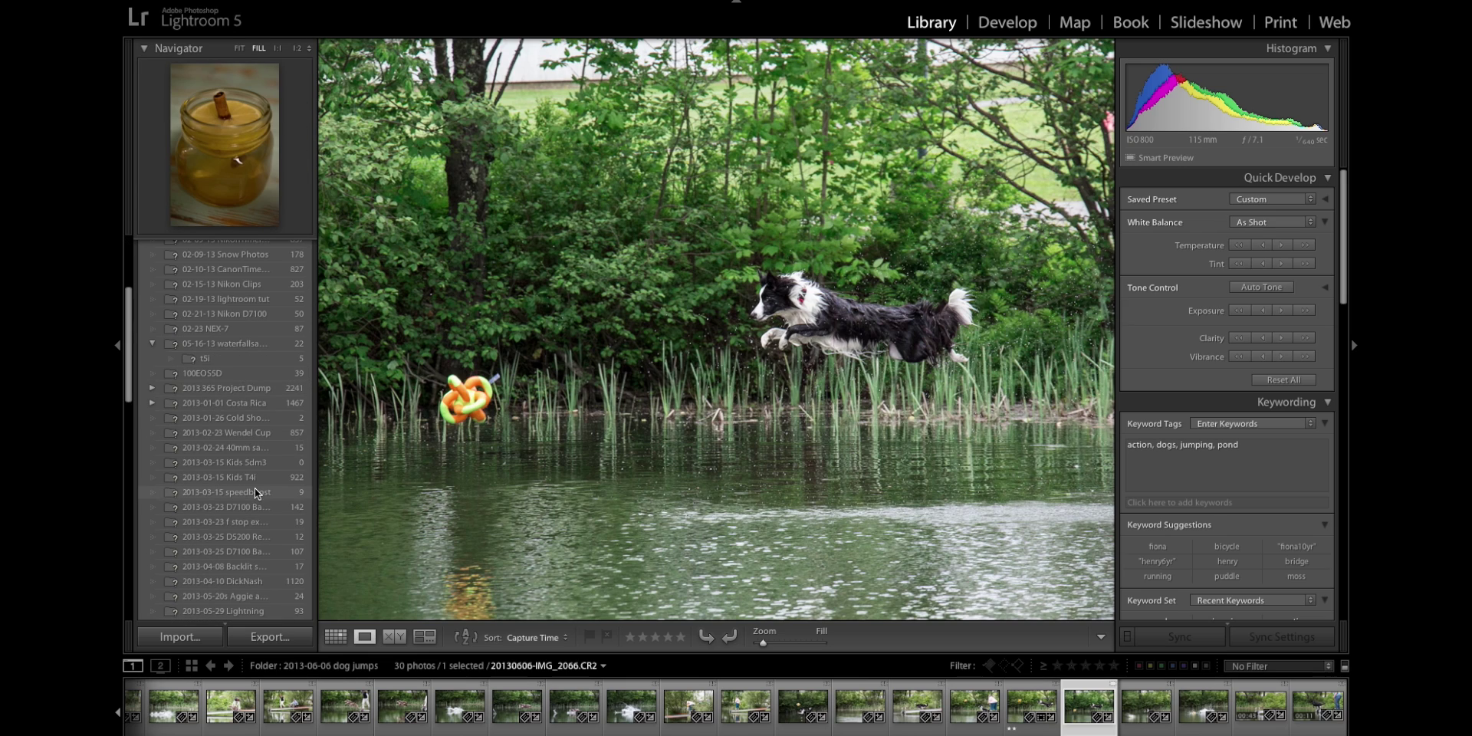
scroll(255, 488, "down", 5)
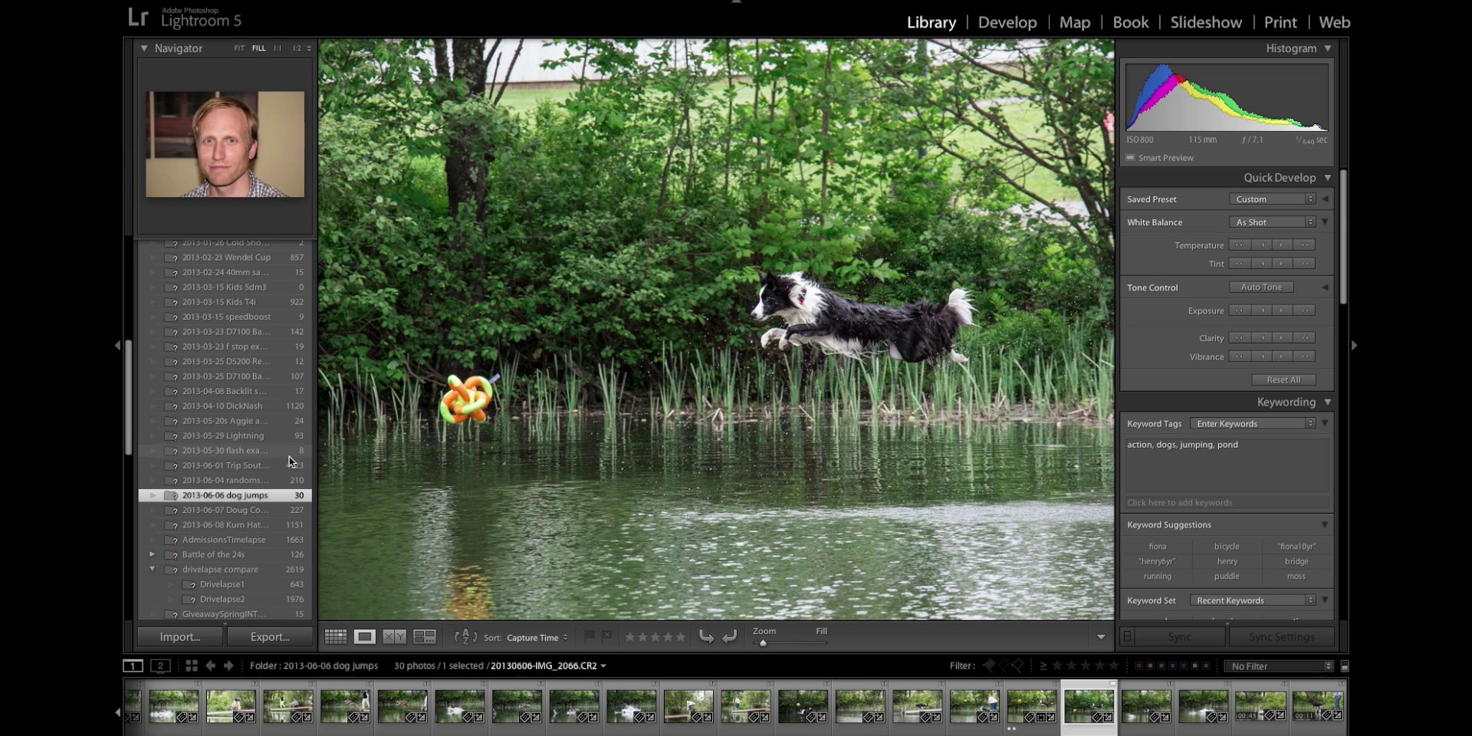
left_click(266, 512)
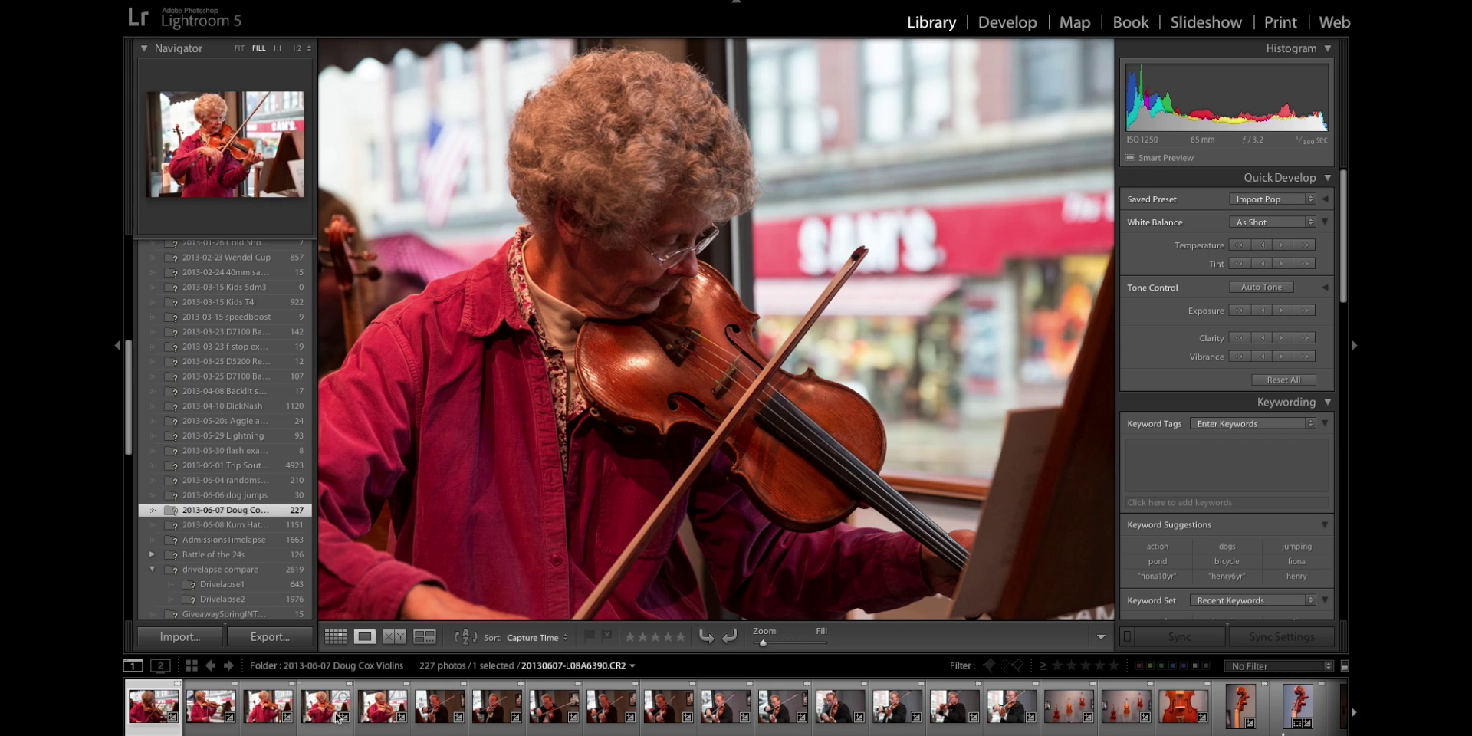
Browse forward through the folder's photos to the violin body close-up, 20130607-L08A6405.CR2
key("Right")
key("Right")
key("Right")
key("Right")
key("Right")
key("Right")
key("Right")
key("Right")
key("Right")
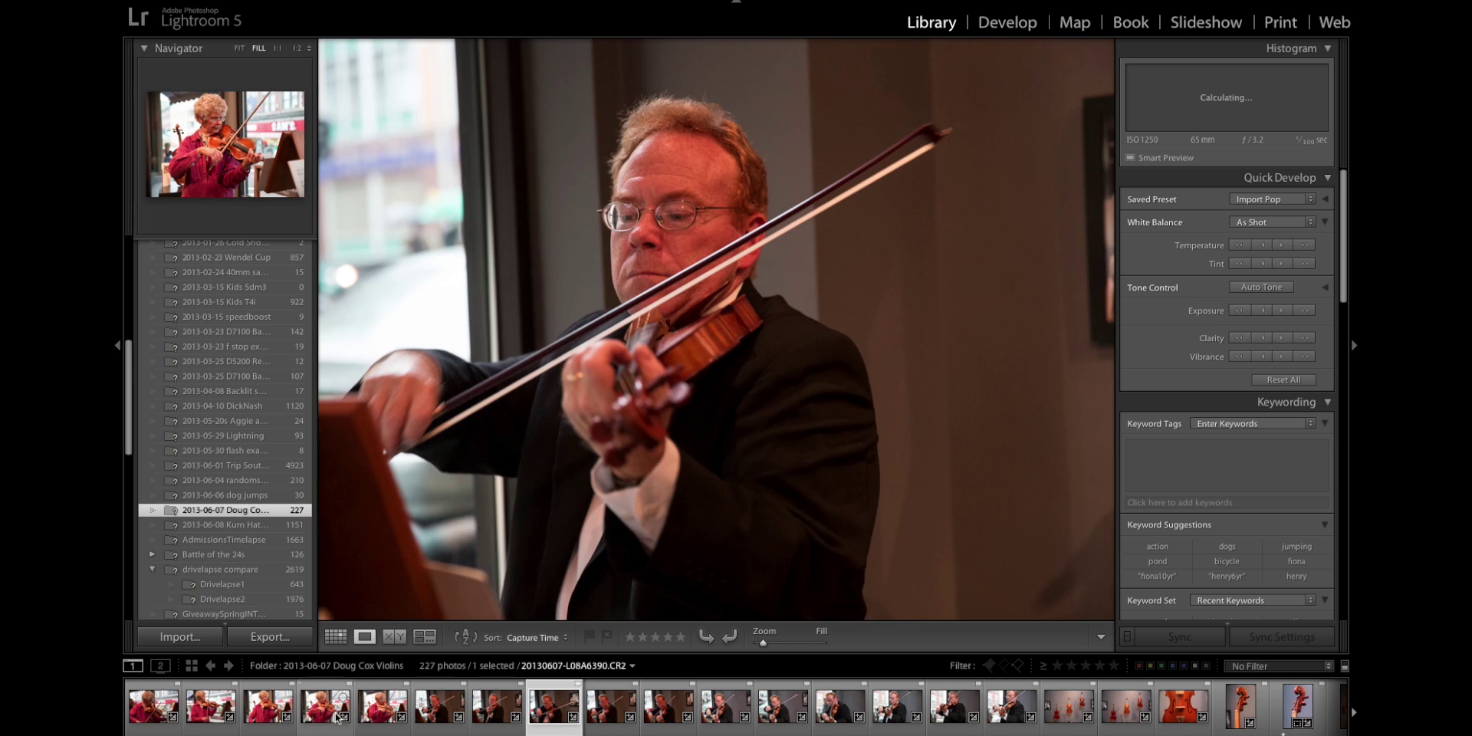
key("Right")
key("Right")
key("Right")
key("Right")
key("Right")
key("Right")
key("Right")
key("Right")
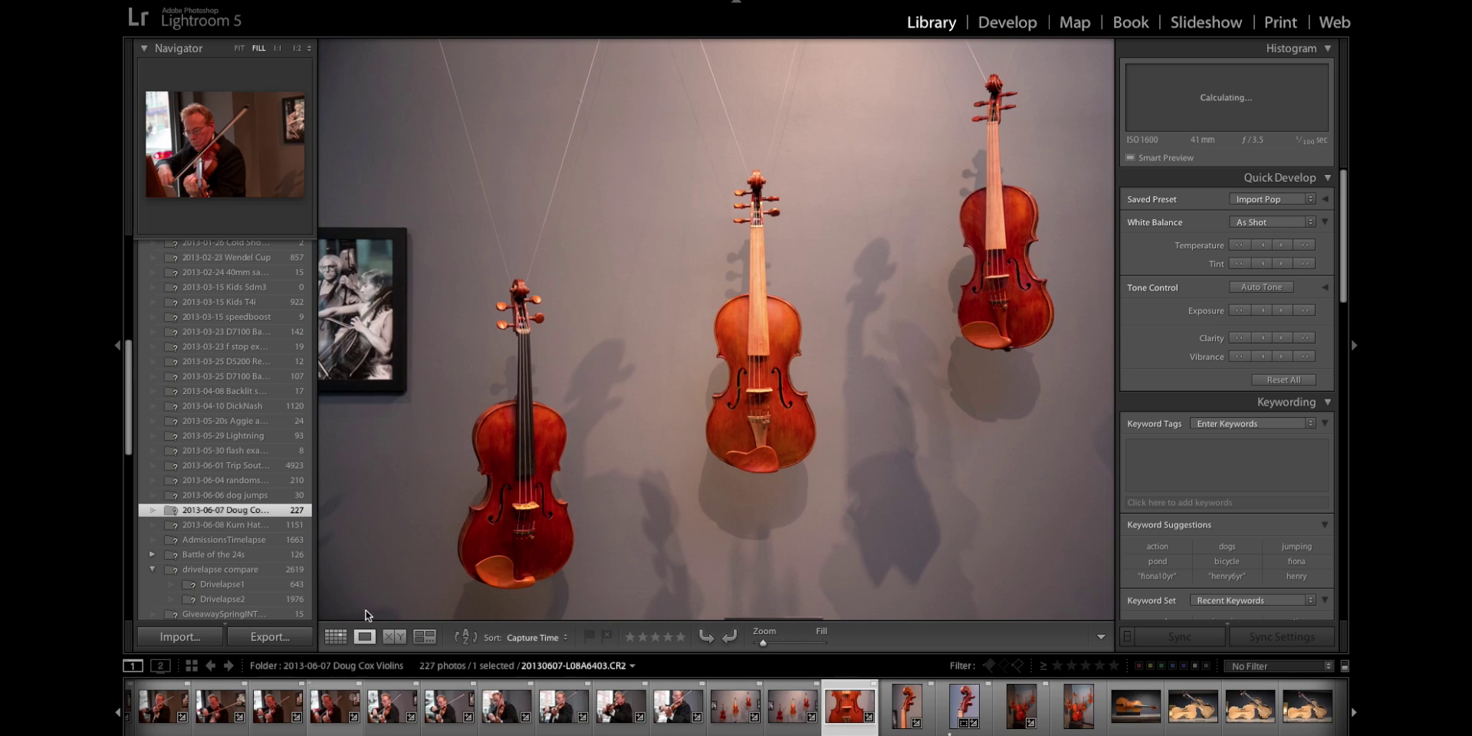
key("Right")
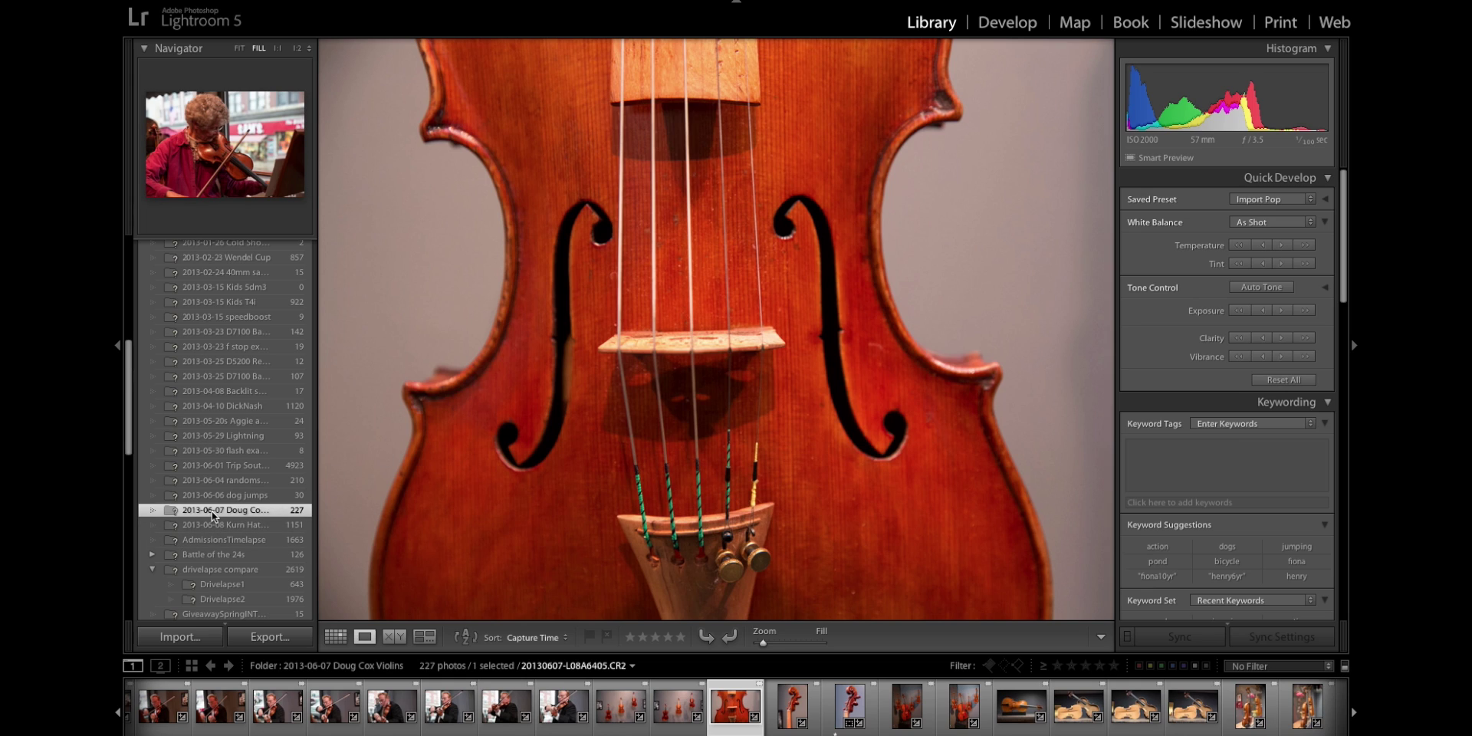
Start an import from "2013-05-28 cat capture & flash exp", switch the Build Smart Previews option on and off, and cancel the import
left_click(180, 637)
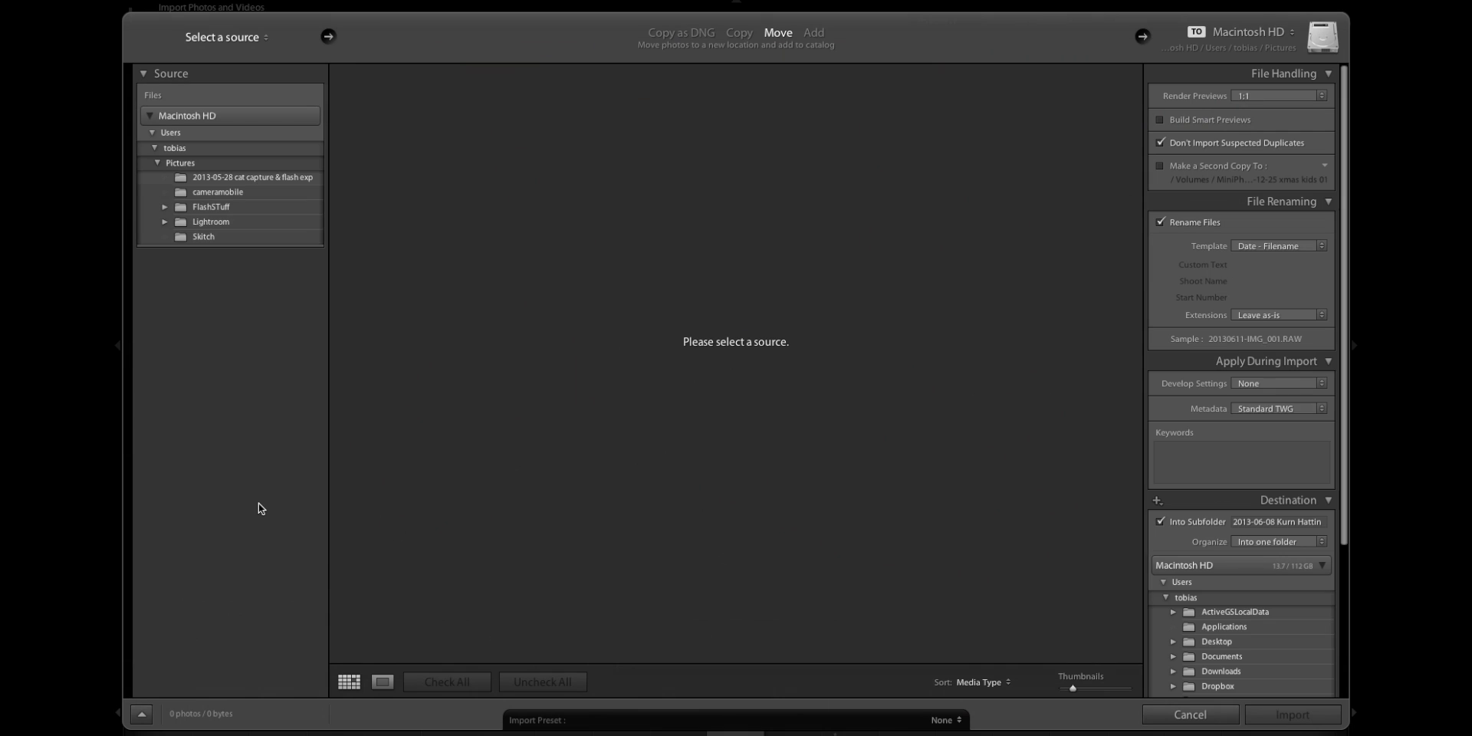
left_click(262, 177)
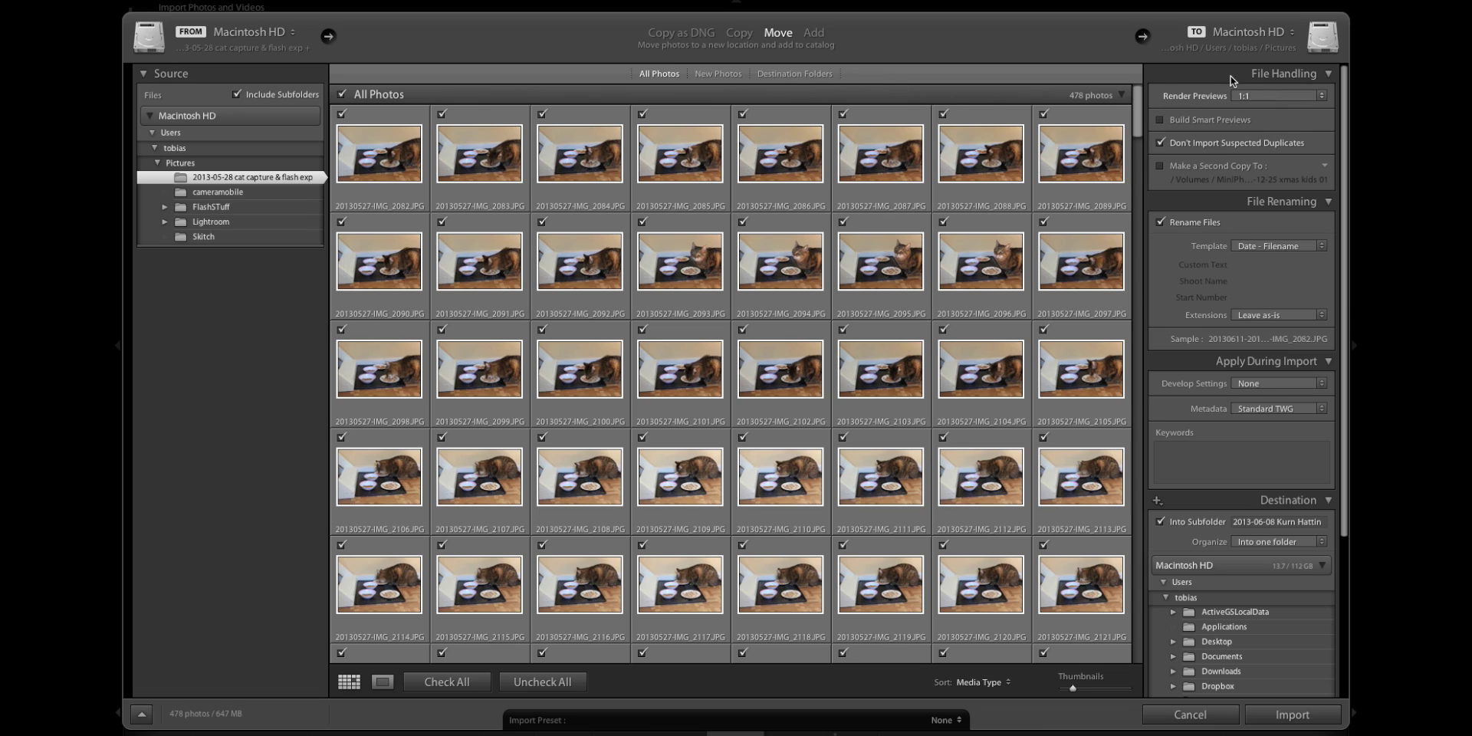
left_click(1161, 122)
left_click(1161, 120)
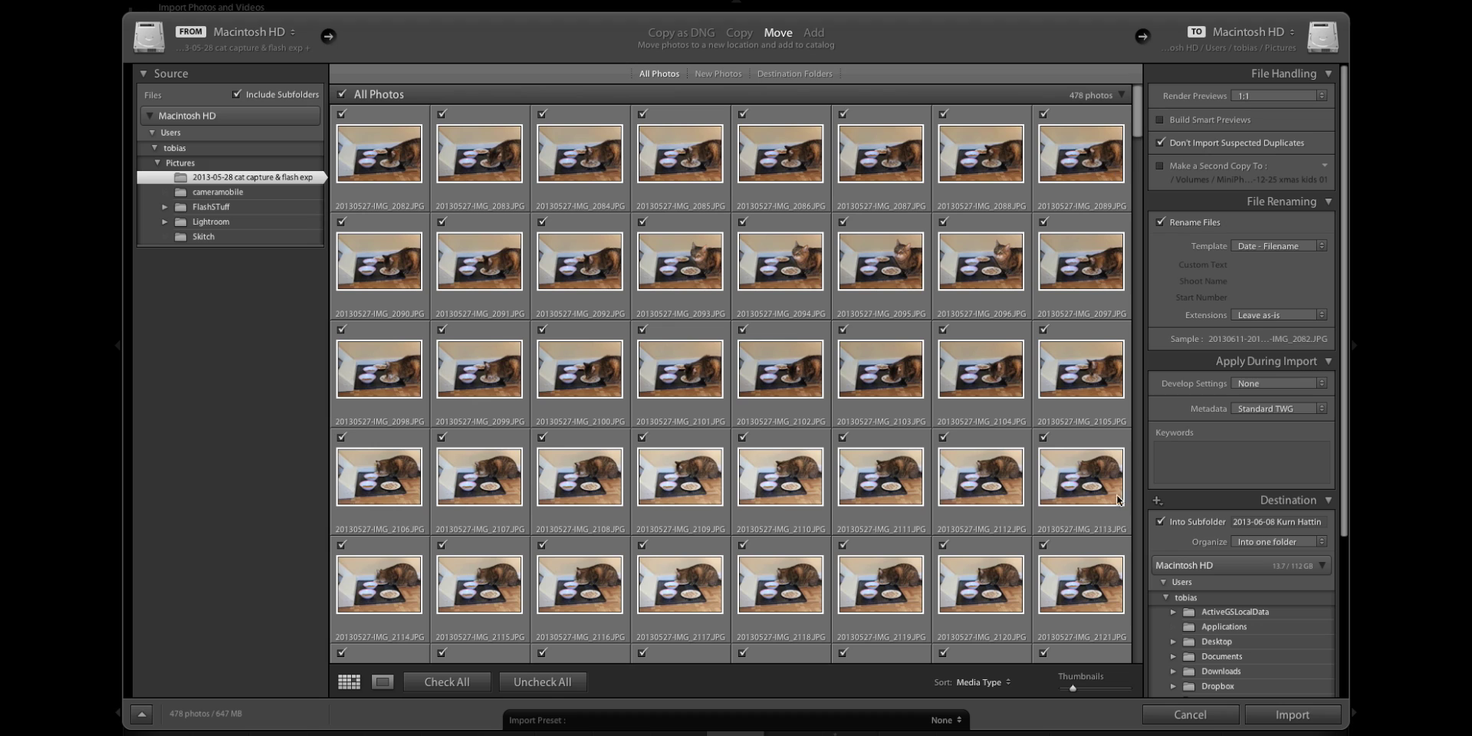
left_click(1214, 718)
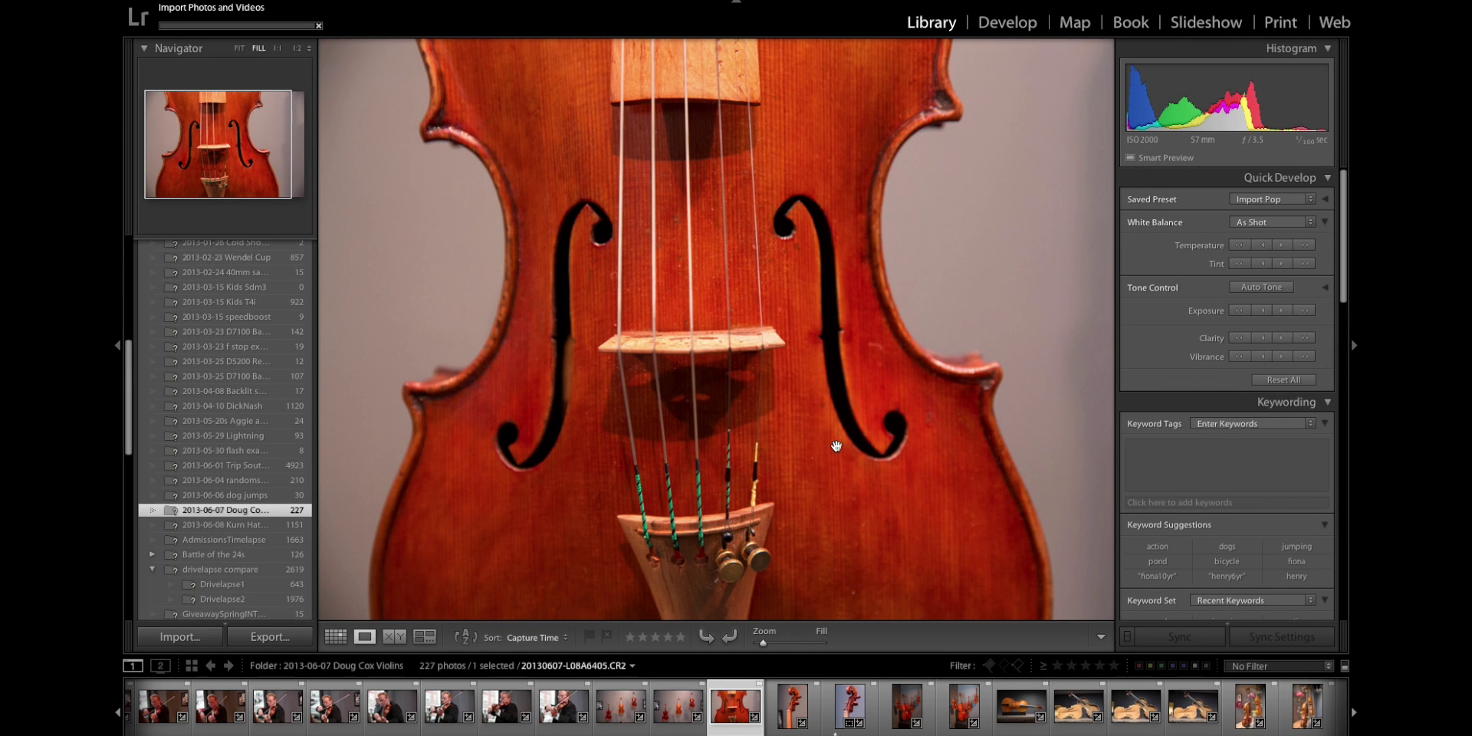